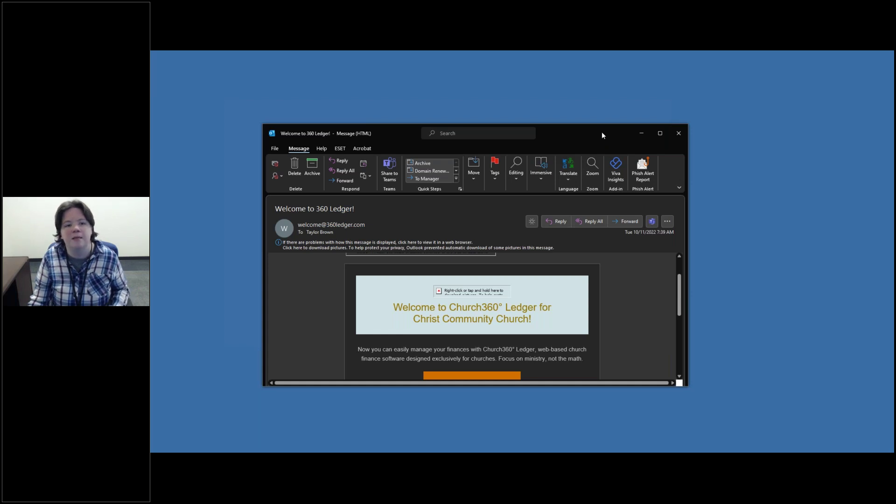
# Step: Maximize the 'Welcome to 360 Ledger!' email and follow its 'Set up your account now!' link
pyautogui.doubleClick(601, 133)
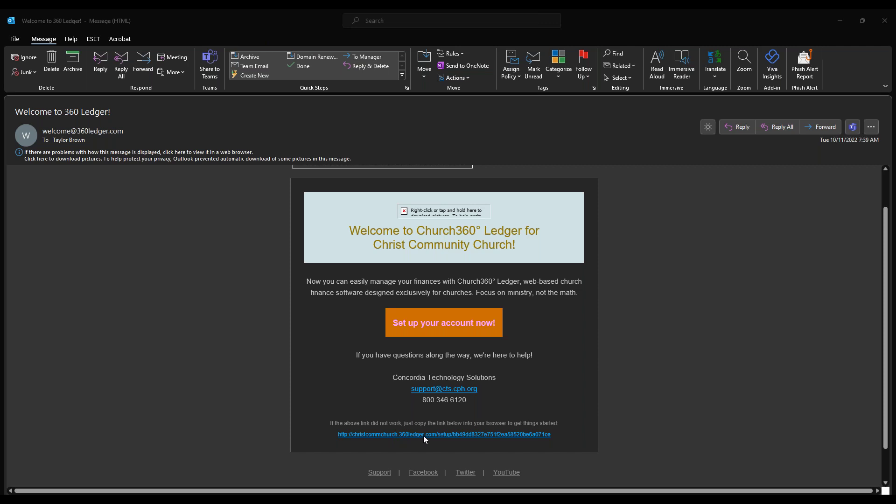
pyautogui.click(435, 321)
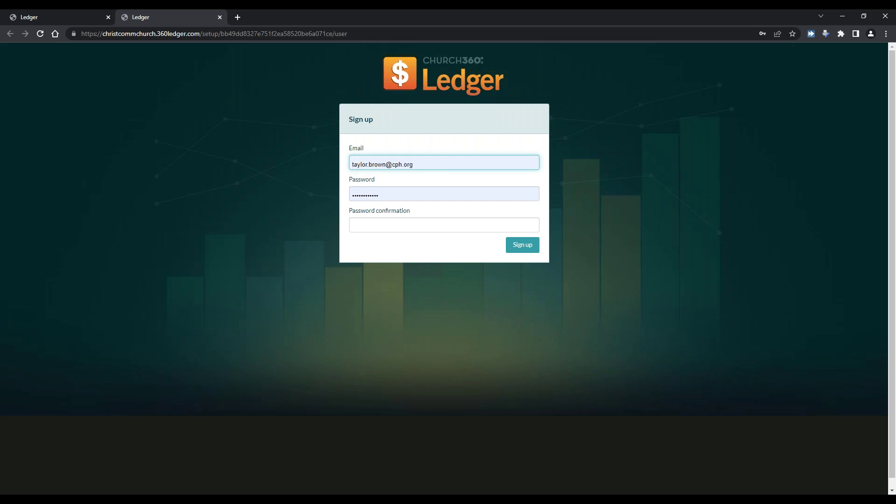
# Step: Fill the password confirmation with the saved password and submit the sign-up form
pyautogui.click(386, 227)
pyautogui.click(424, 253)
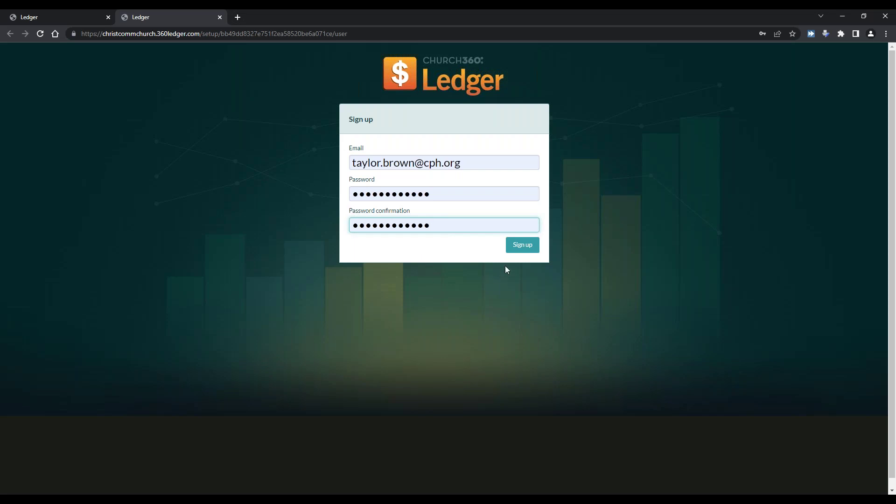
pyautogui.click(520, 246)
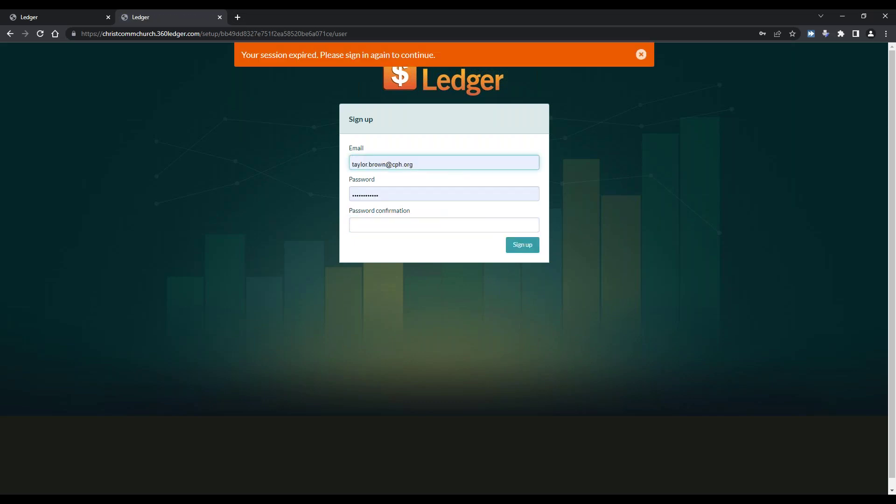
# Step: Dismiss the session-expired banner, refill the password confirmation and resubmit the sign-up form
pyautogui.click(641, 55)
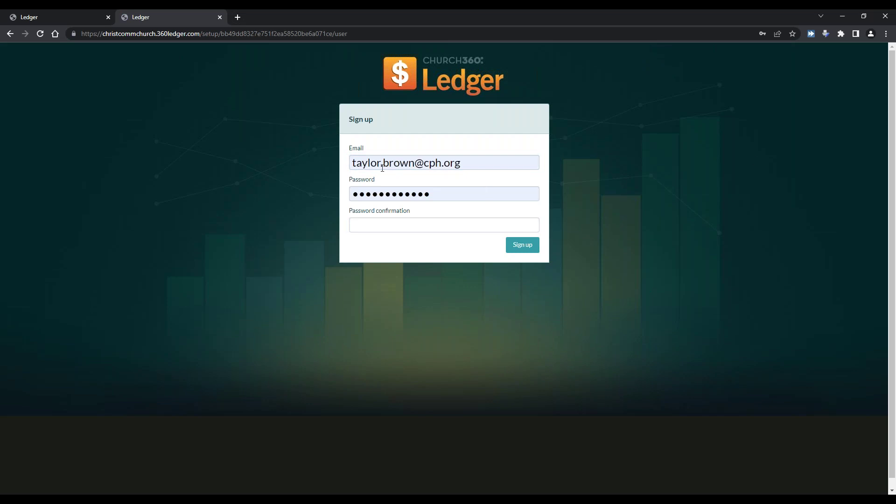
pyautogui.click(464, 225)
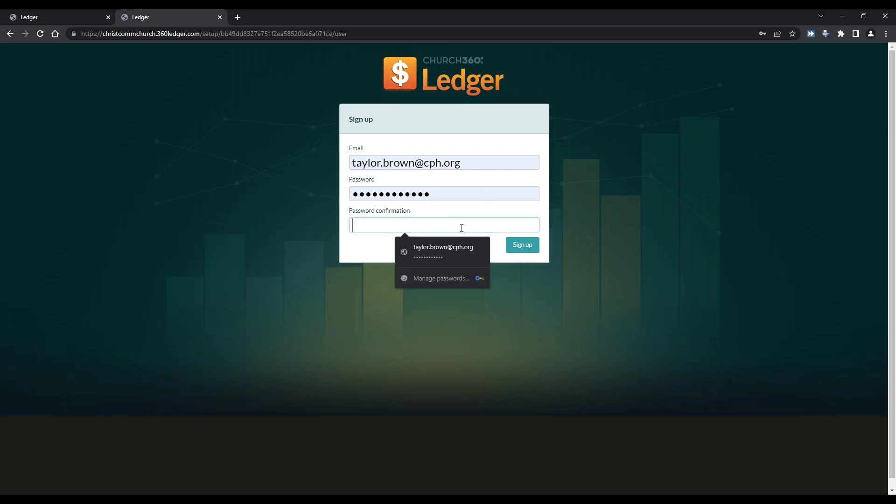
pyautogui.click(454, 250)
pyautogui.click(520, 244)
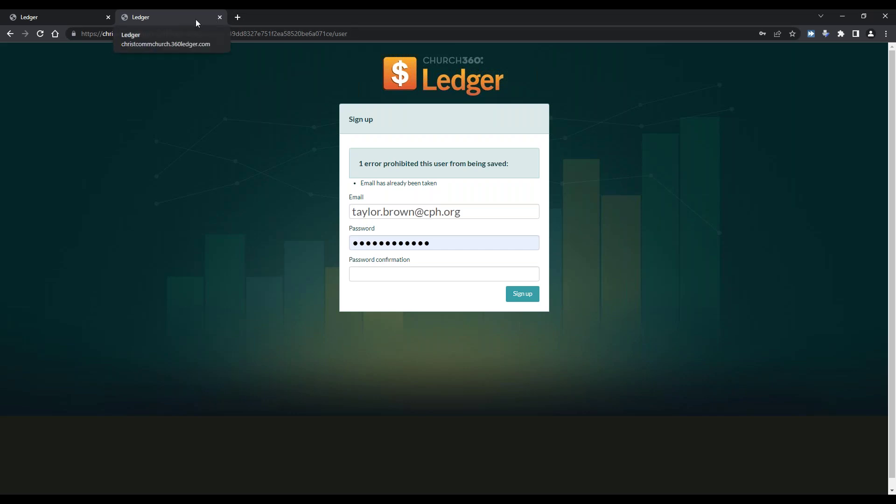
# Step: Close the failed sign-up tab, minimize the browser and maximize the Church Details setup window
pyautogui.click(220, 17)
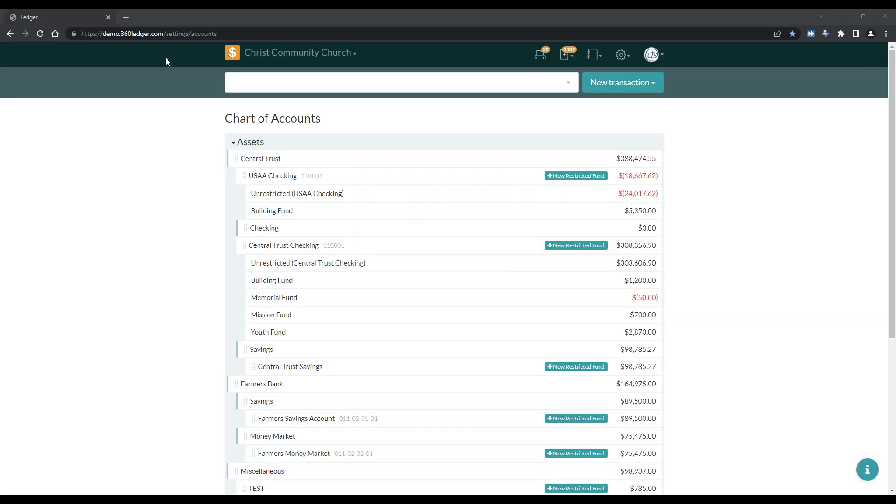
pyautogui.moveTo(154, 18); pyautogui.dragTo(122, 158)
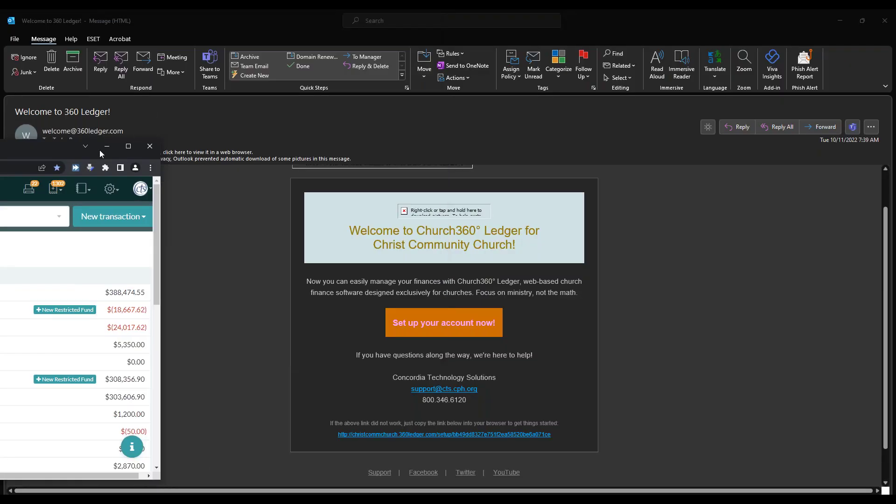
pyautogui.click(107, 146)
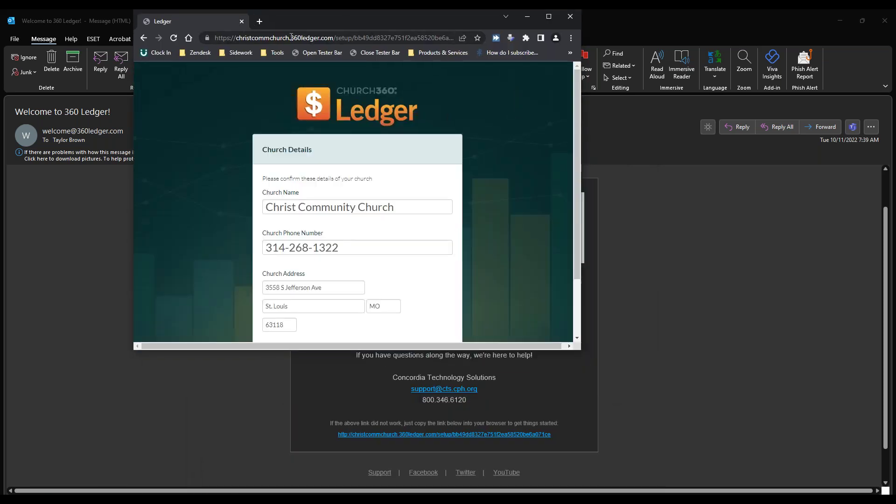
pyautogui.doubleClick(295, 19)
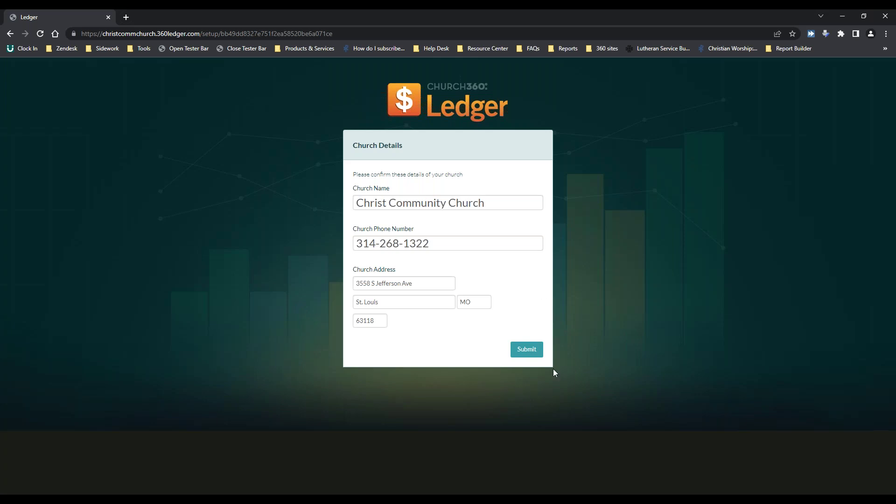
# Step: Submit the Church Details form with the prefilled church name, phone and address
pyautogui.click(536, 353)
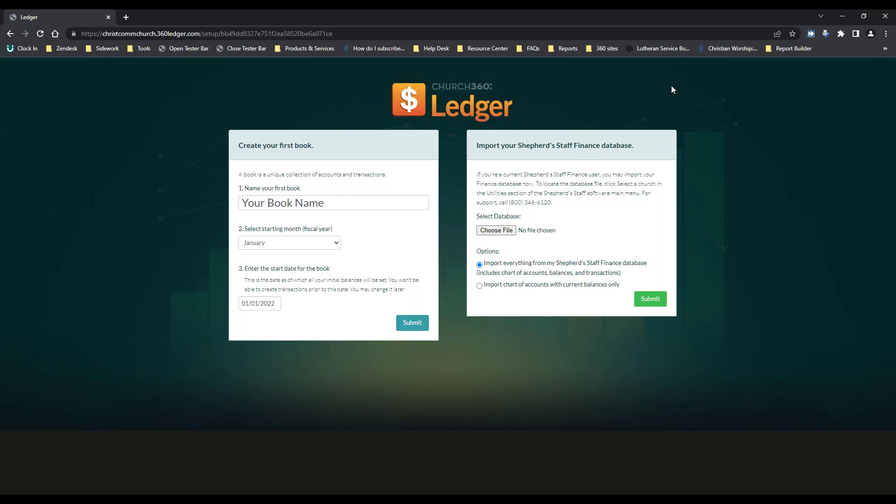
# Step: Hide the Chrome bookmarks bar with Ctrl+Shift+B
pyautogui.hotkey('ctrl', 'shift', 'b')
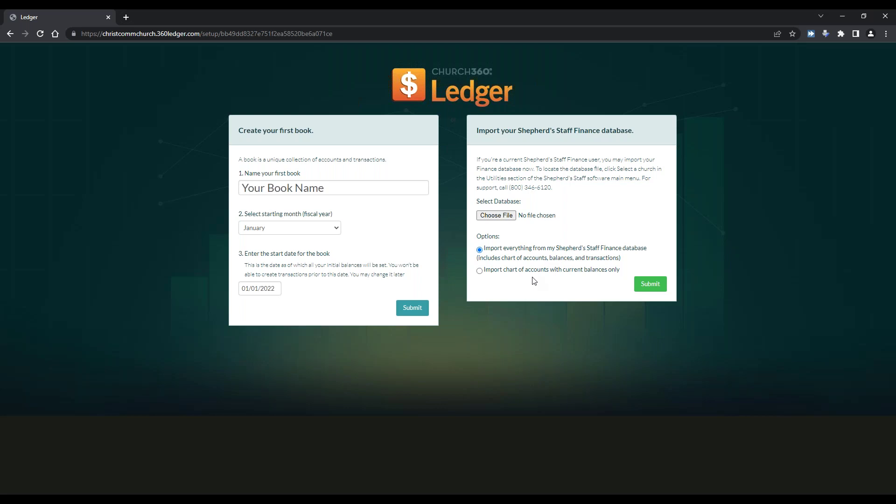
# Step: Name the first book 'Christ Community Church', with January start month and 01/01/2022 start date
pyautogui.tripleClick(361, 186)
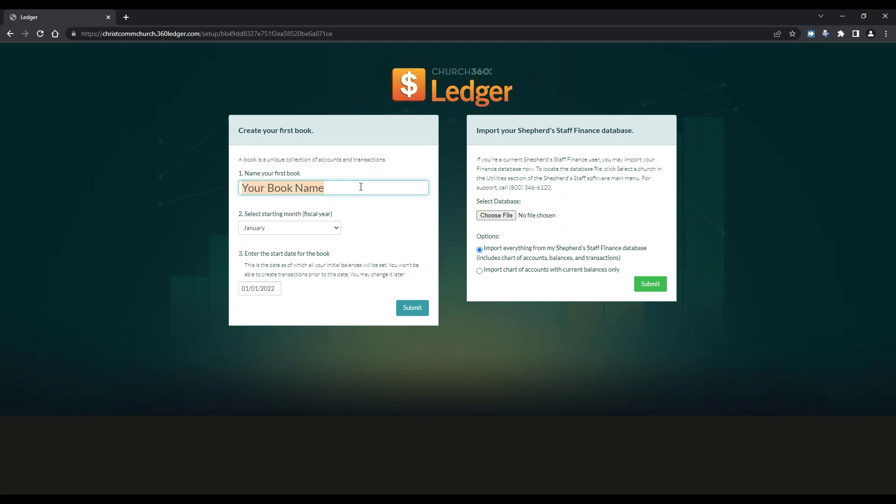
pyautogui.write('Christ C')
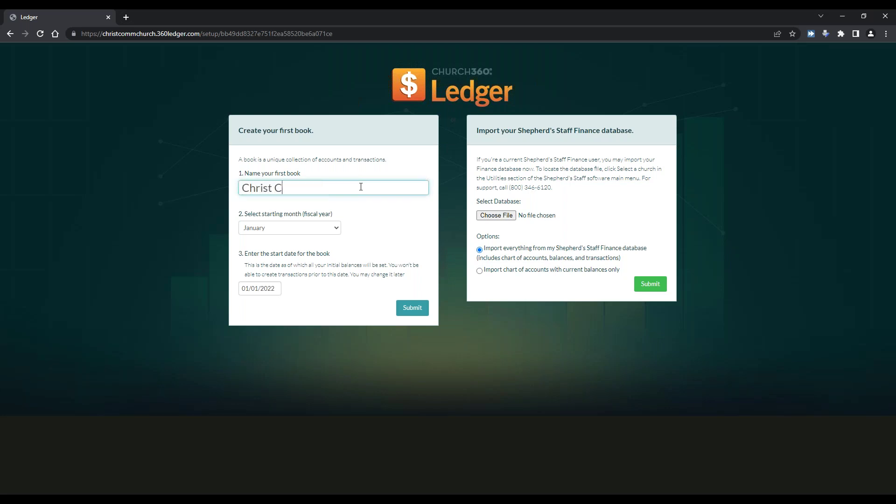
pyautogui.write('ommunity Church')
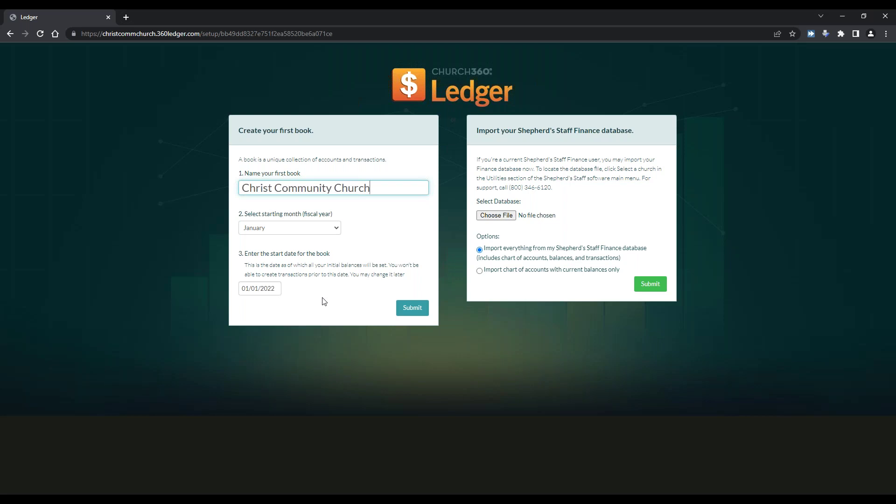
pyautogui.click(408, 312)
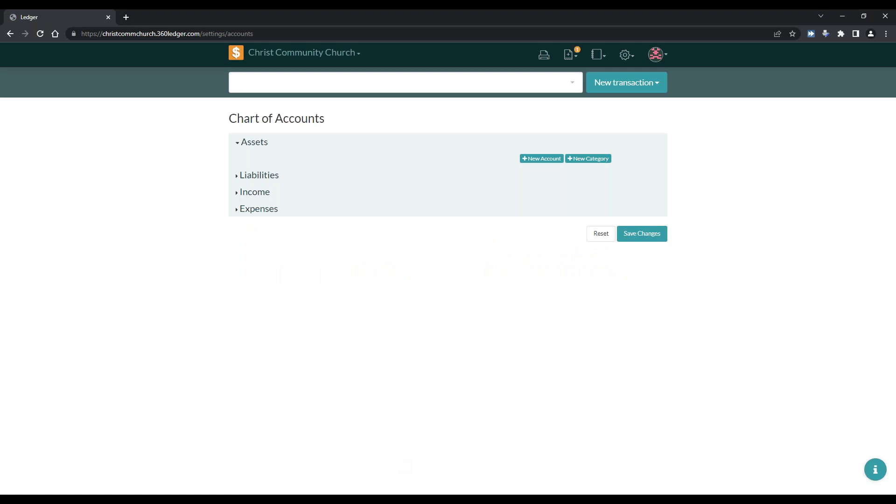
pyautogui.click(815, 36)
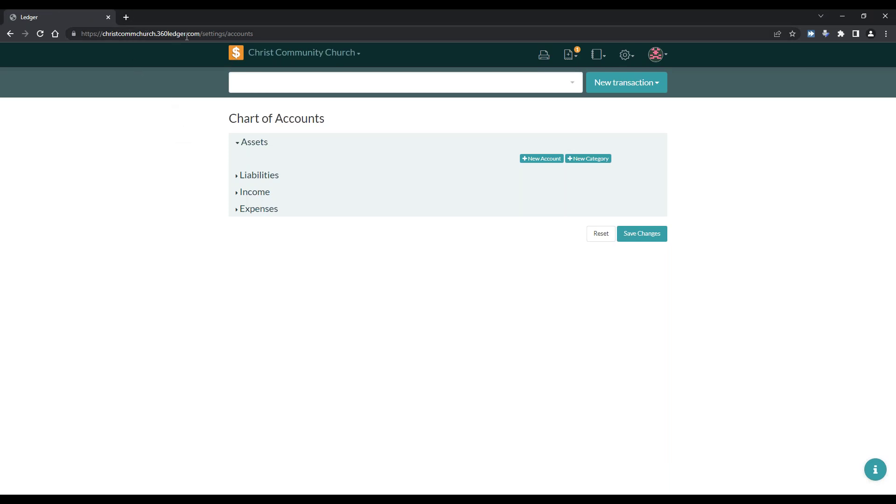
pyautogui.doubleClick(127, 33)
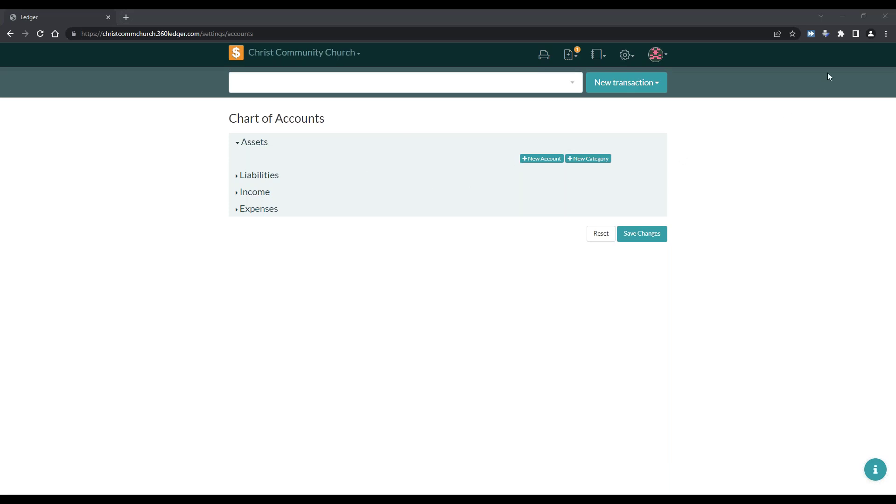
# Step: Look through Chrome's menu, then restore the browser window down from full screen
pyautogui.click(886, 34)
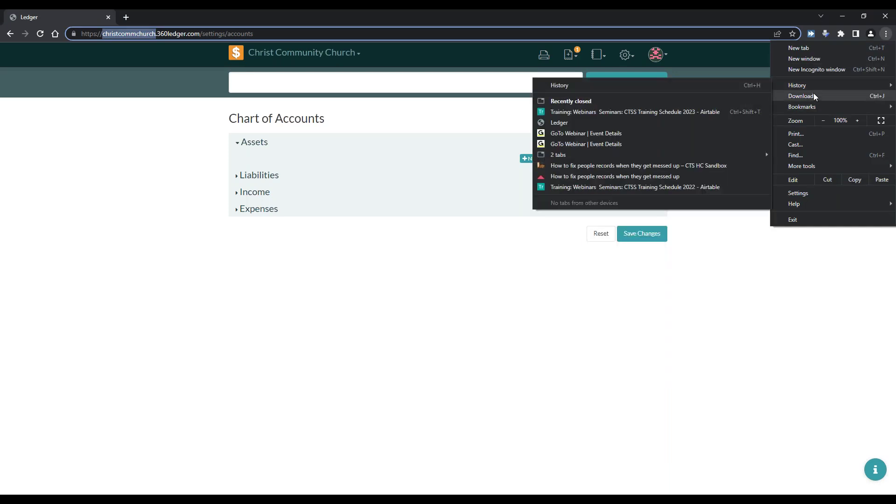
pyautogui.moveTo(814, 107)
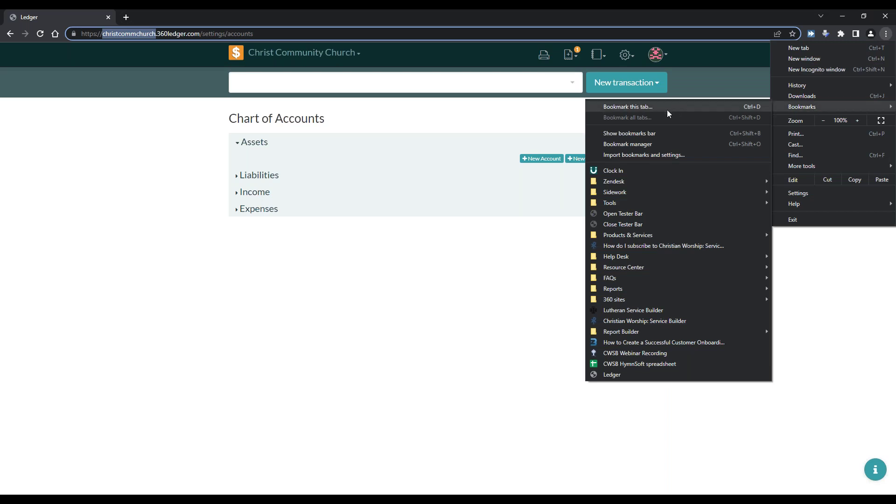
pyautogui.click(701, 80)
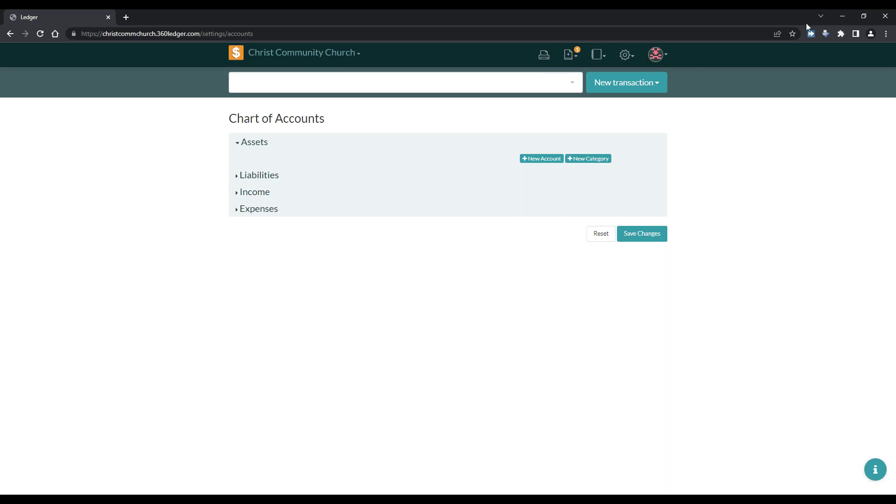
pyautogui.click(864, 20)
# Step: Open the demo.360ledger.com Chart of Accounts as a second Ledger tab in a maximized Chrome
pyautogui.click(835, 18)
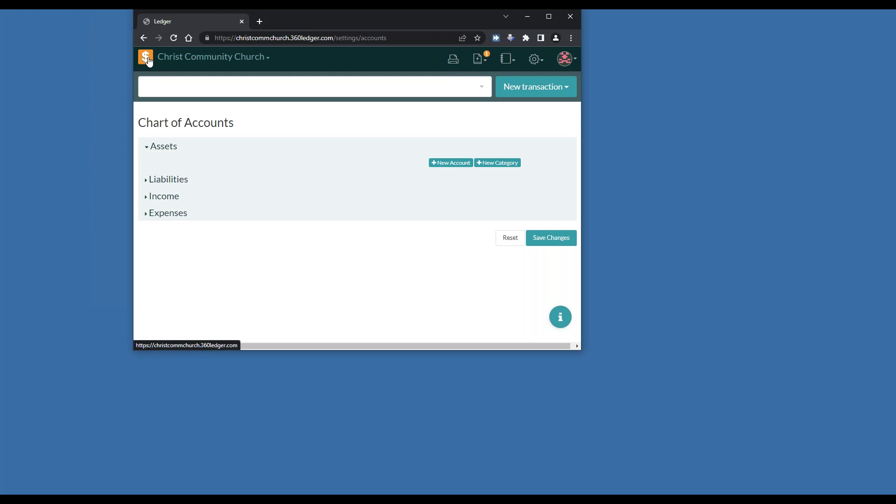
pyautogui.moveTo(148, 61); pyautogui.dragTo(128, 80)
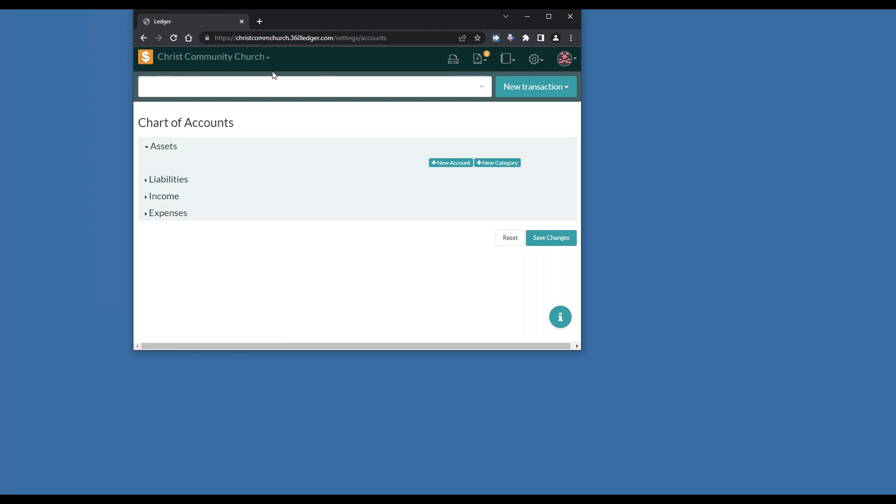
pyautogui.click(269, 38)
pyautogui.moveTo(268, 38); pyautogui.dragTo(325, 54)
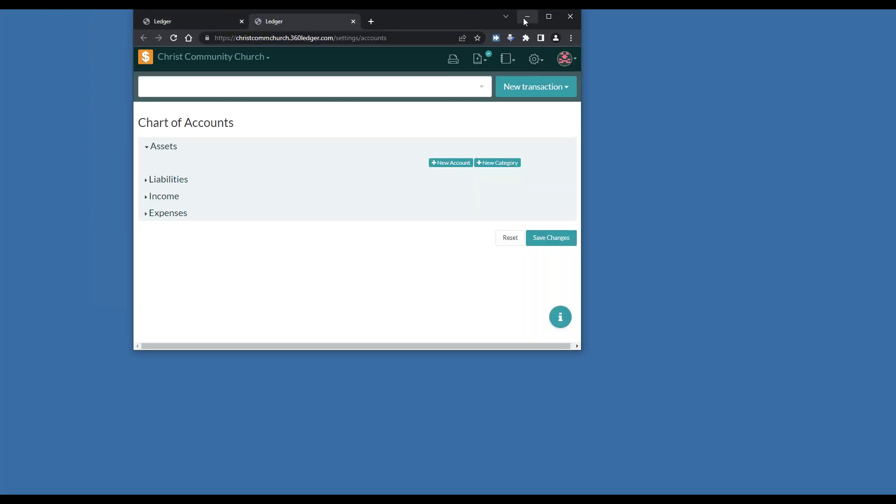
pyautogui.click(548, 17)
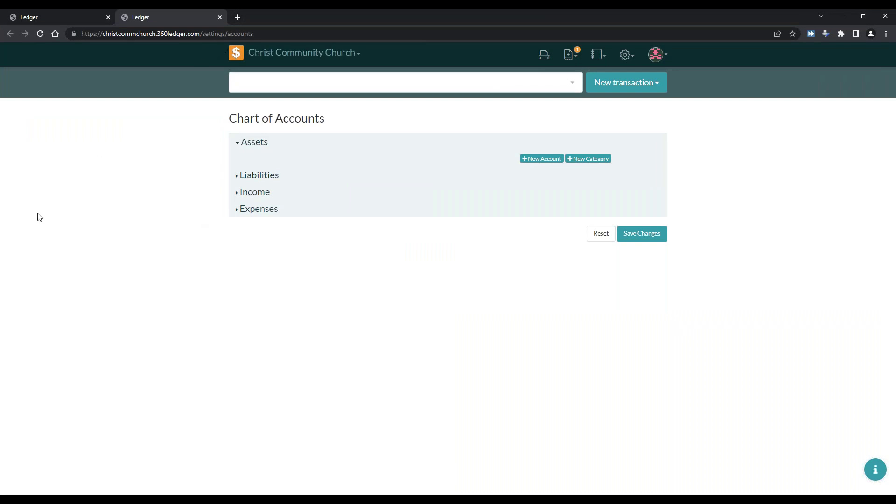
pyautogui.click(219, 17)
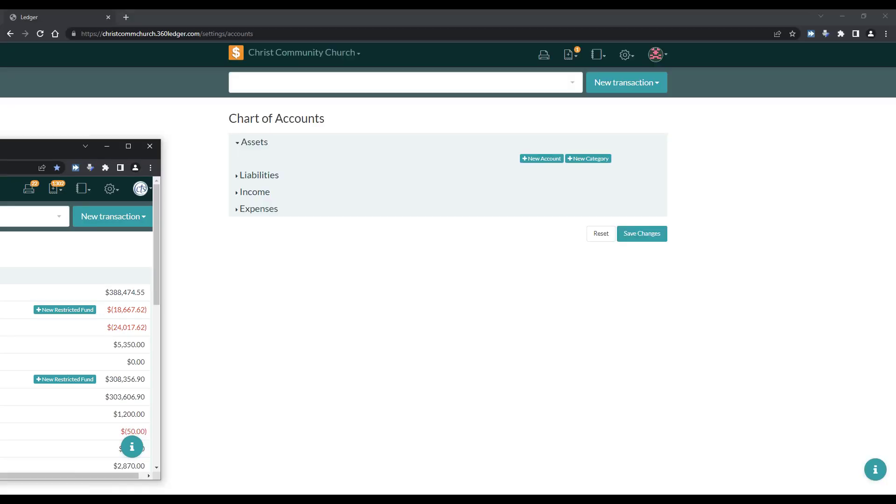
pyautogui.moveTo(0, 141); pyautogui.dragTo(154, 10)
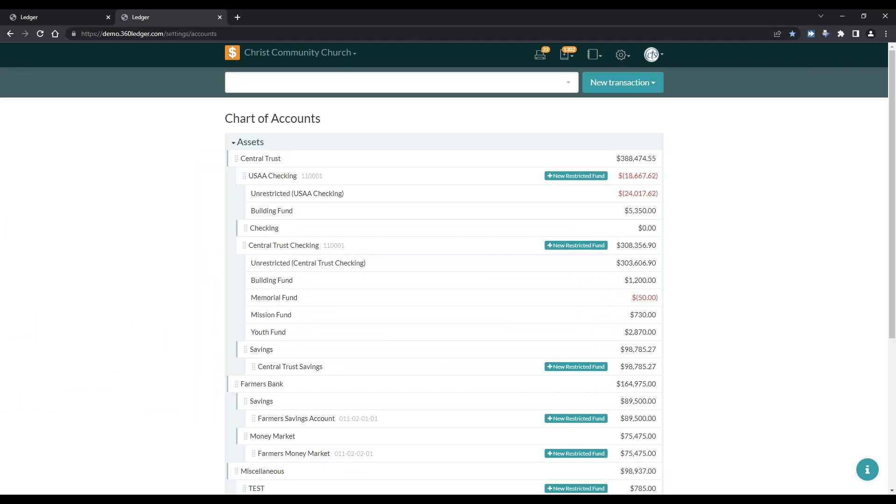
# Step: Go back to the Home dashboard, discarding the unsaved account rearrangement
pyautogui.click(231, 69)
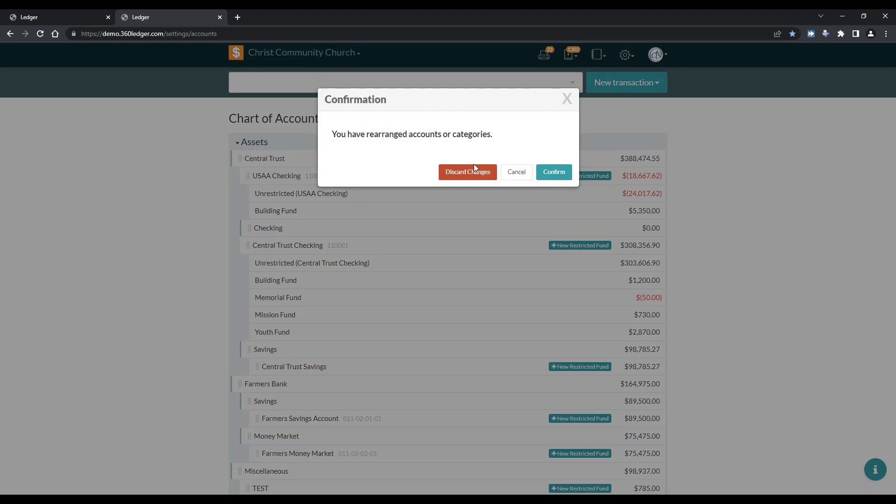
pyautogui.click(468, 173)
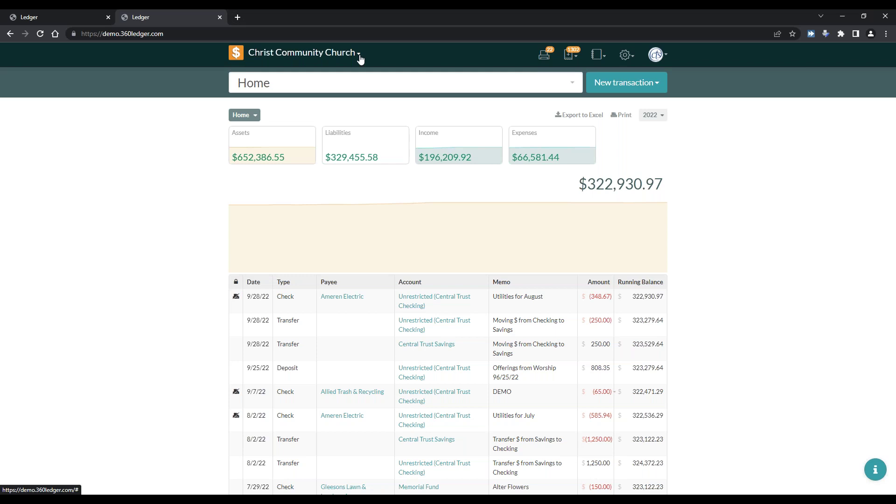
# Step: Open the organization dropdown from the Christ Community Church name in the header
pyautogui.click(333, 56)
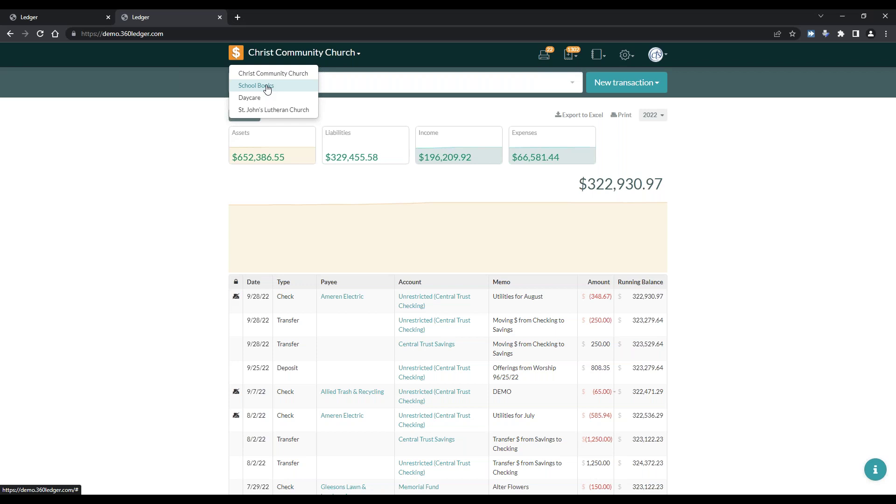
# Step: Close the organization list, open the Print Queue of unprinted checks, and show pending transactions like the Oct 7 internet bill
pyautogui.click(430, 58)
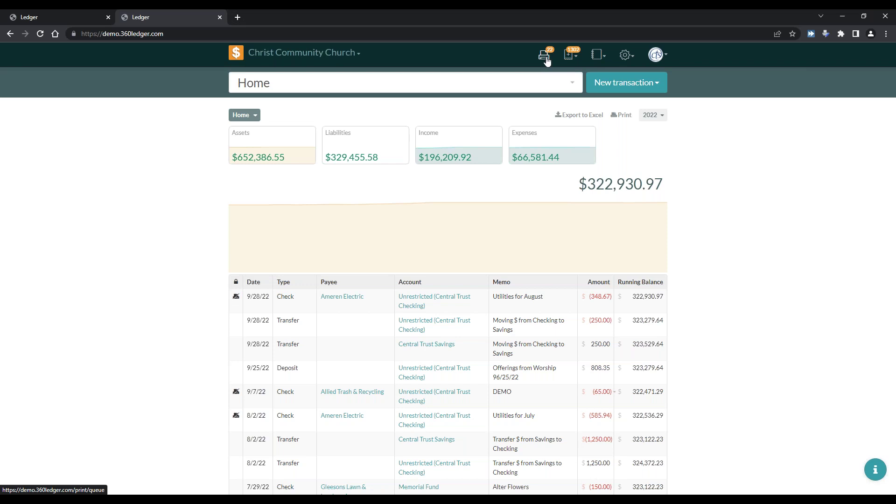
pyautogui.click(545, 56)
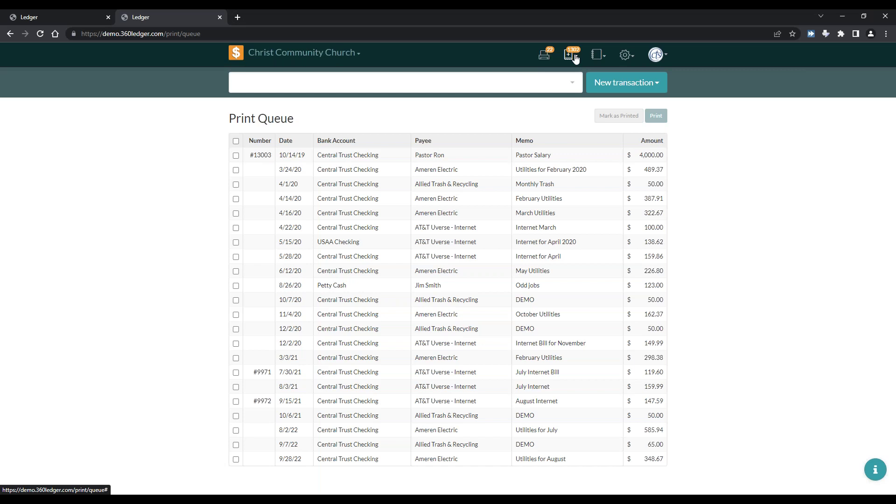
pyautogui.click(575, 57)
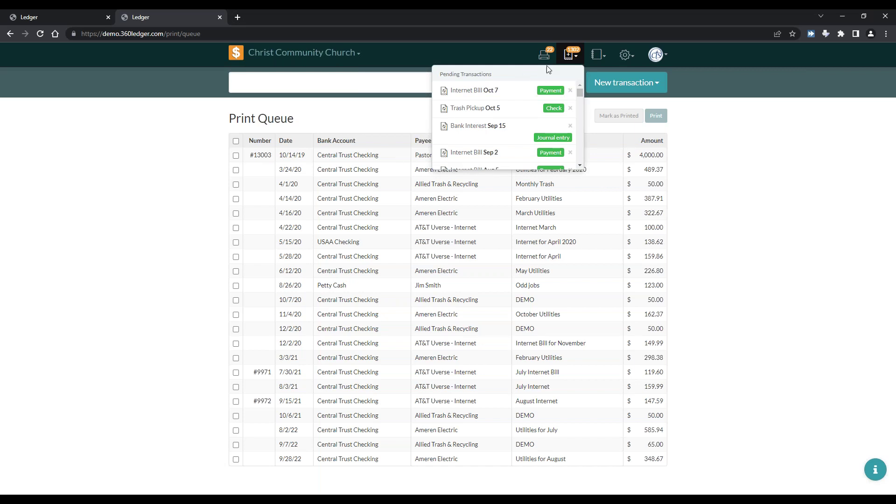
# Step: Dismiss the pending transactions list, browse the available reports, then close that list too
pyautogui.click(575, 61)
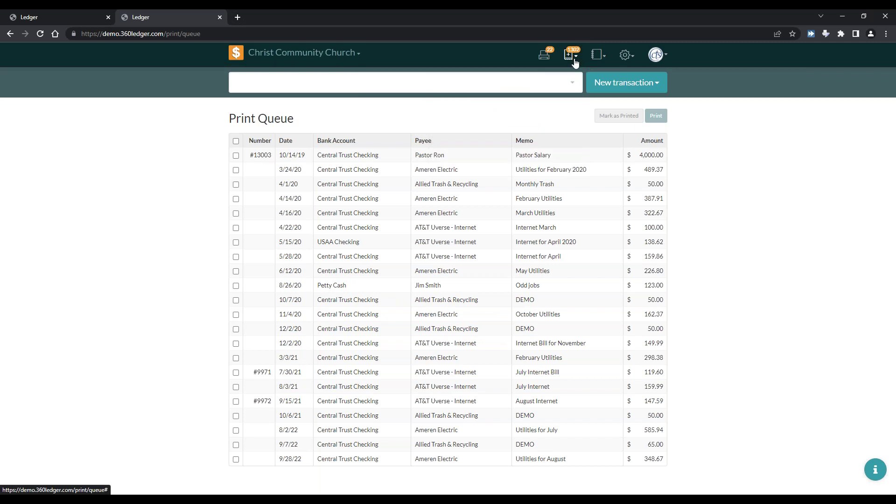
pyautogui.click(605, 62)
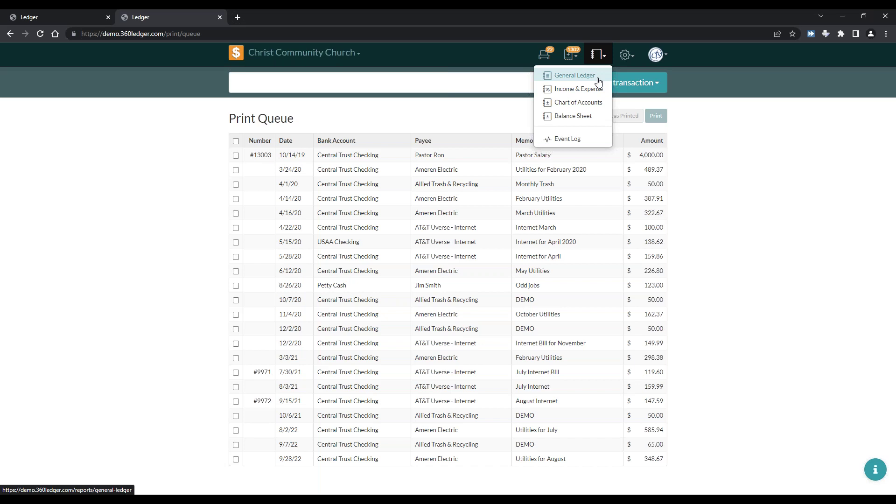
pyautogui.click(690, 66)
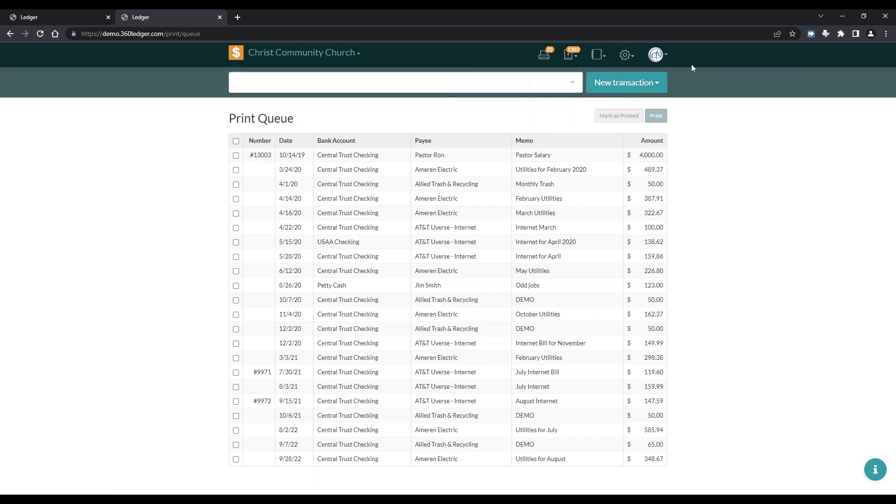
pyautogui.click(628, 56)
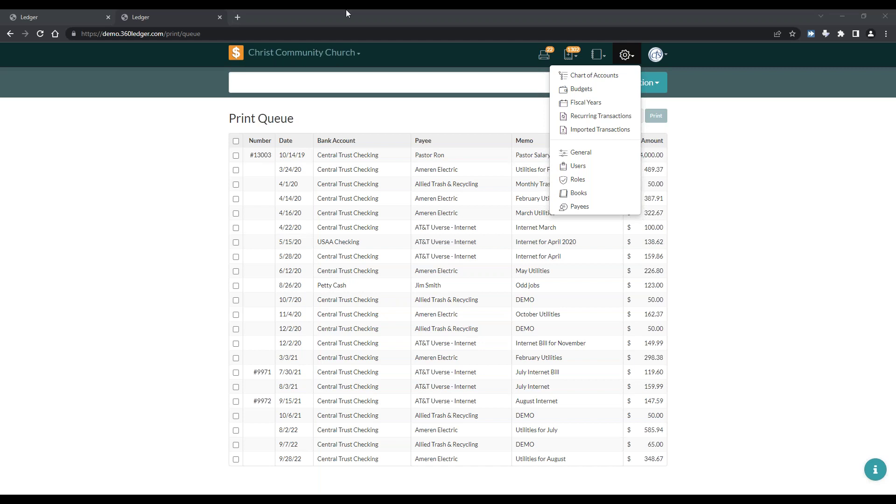
pyautogui.click(758, 105)
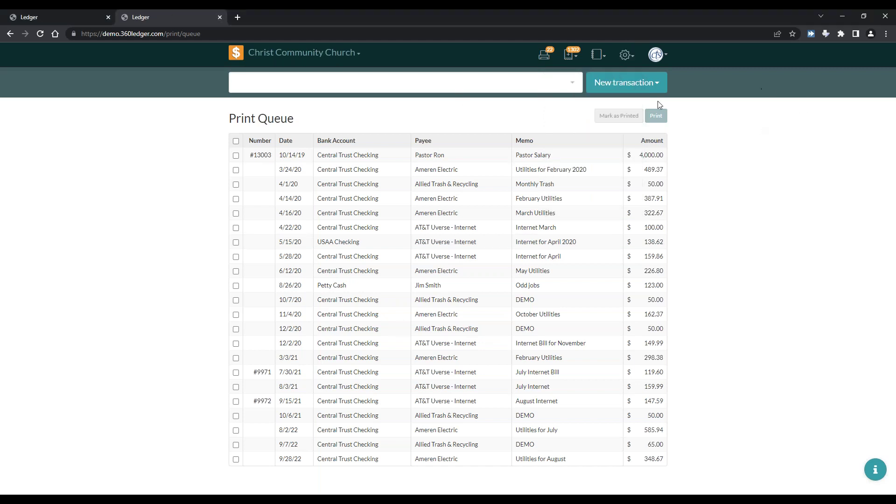
pyautogui.click(669, 61)
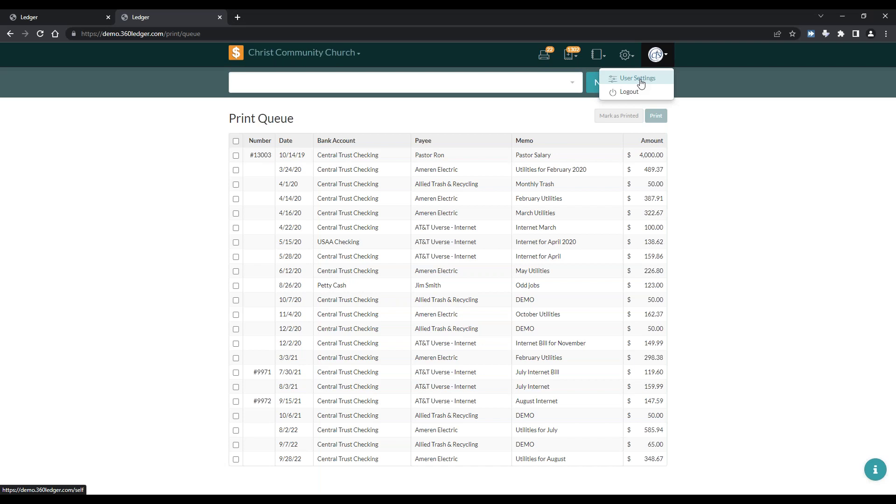
pyautogui.click(733, 136)
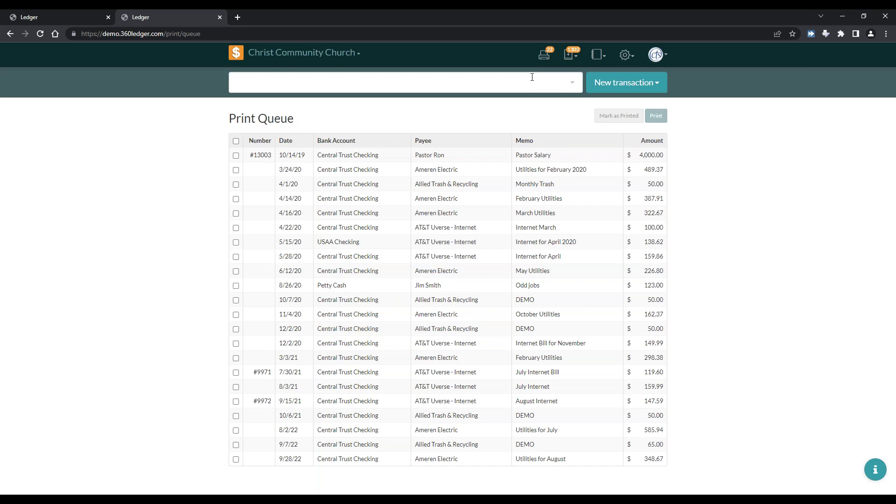
pyautogui.click(537, 78)
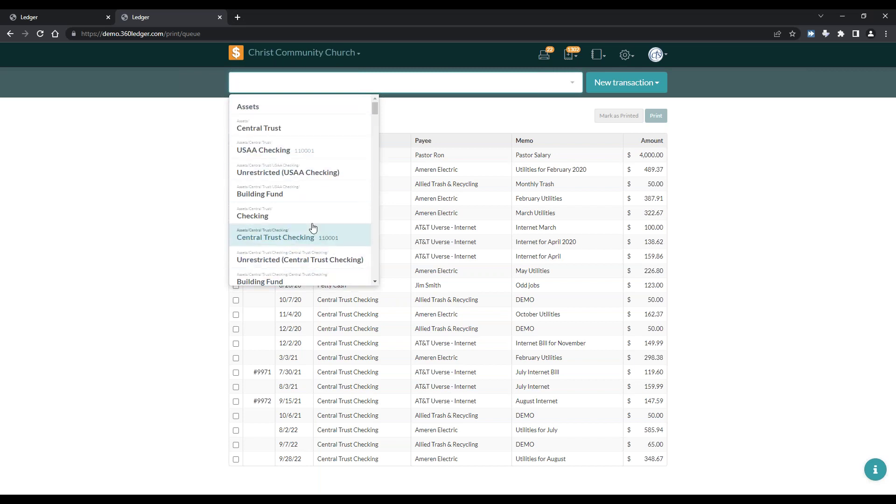
pyautogui.scroll(-1, 337, 160)
pyautogui.scroll(-15, 337, 160)
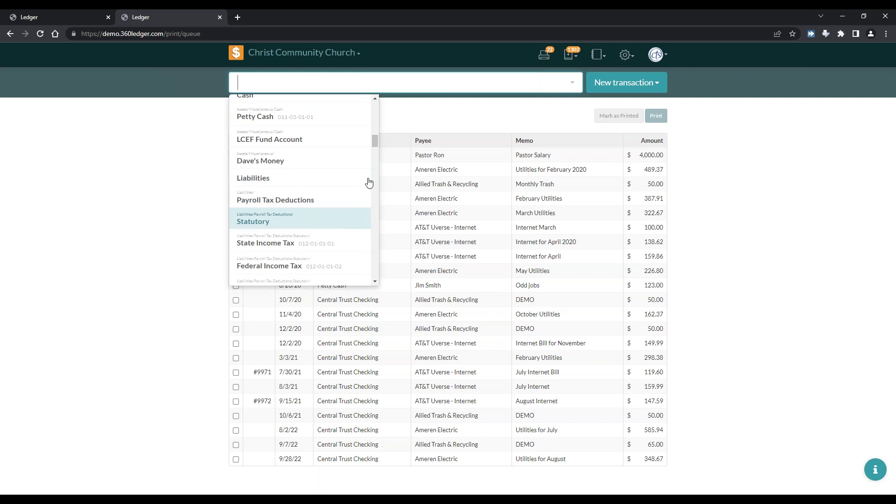
pyautogui.click(487, 113)
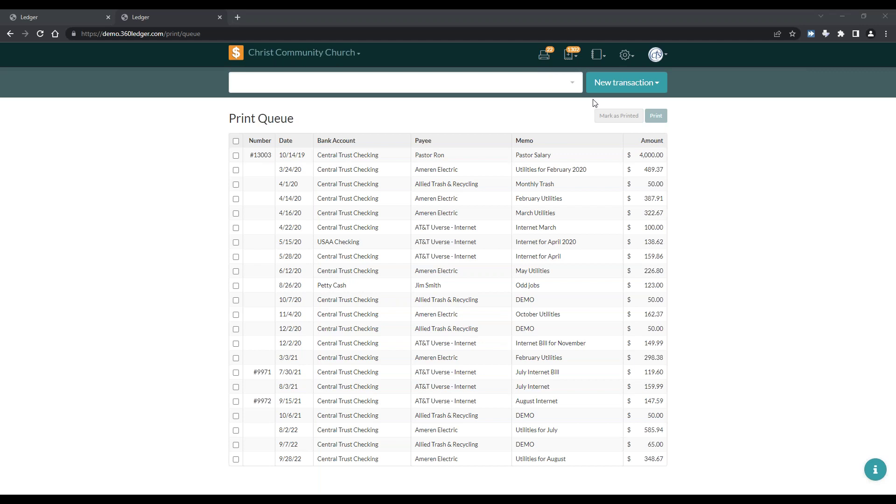
pyautogui.click(640, 88)
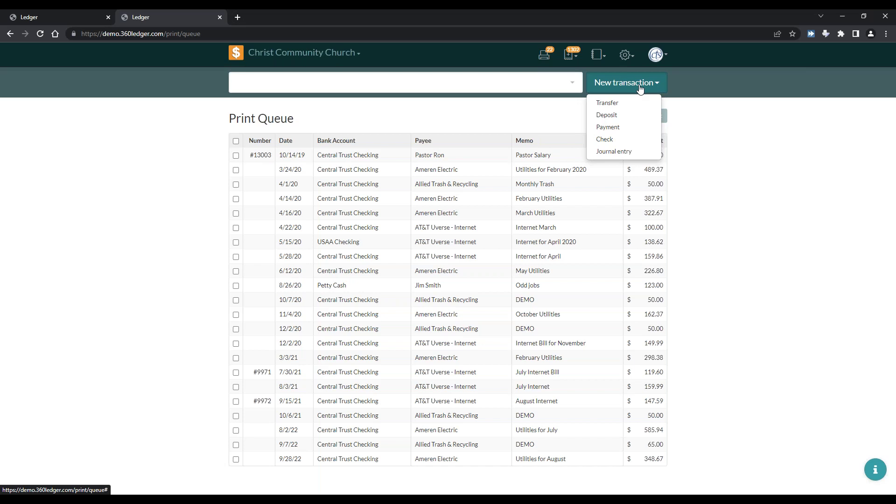
pyautogui.click(745, 118)
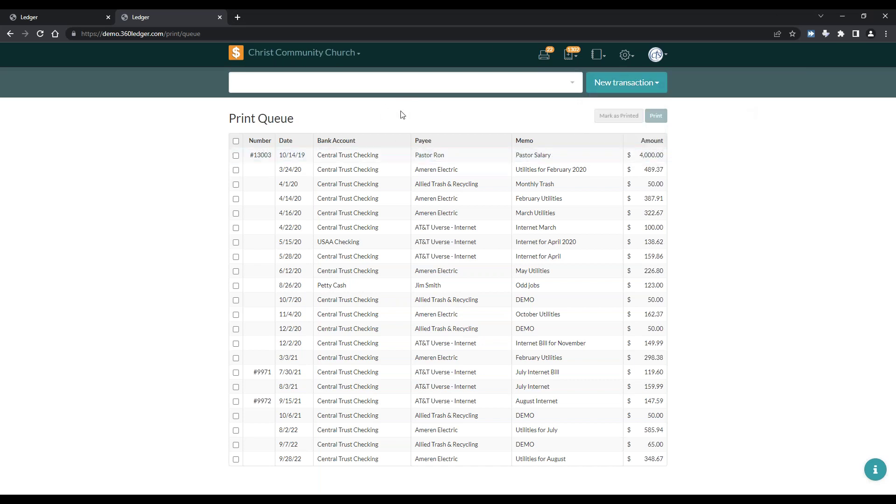
# Step: Go to the Home overview and open the Assets page totalling $652,386.55
pyautogui.click(237, 55)
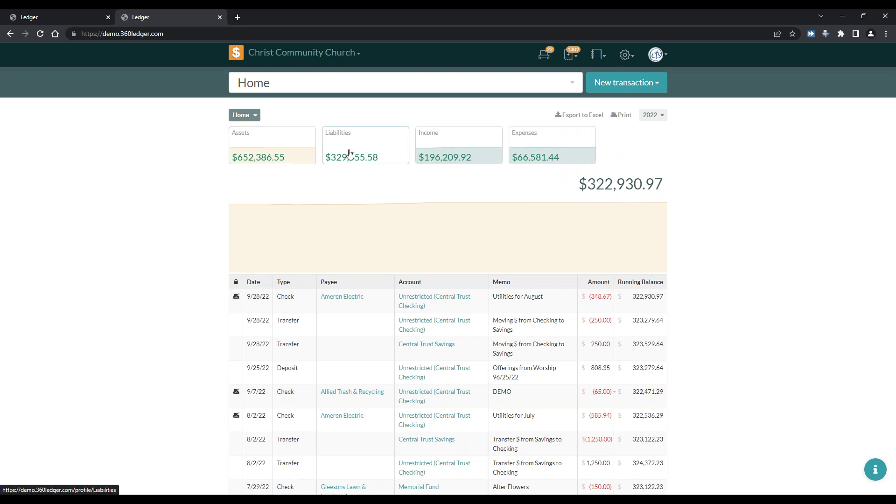
pyautogui.click(257, 120)
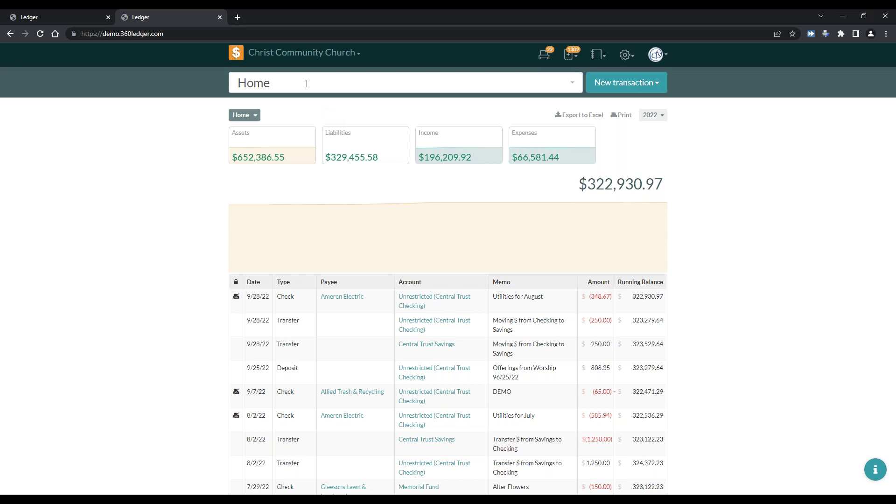
pyautogui.click(270, 143)
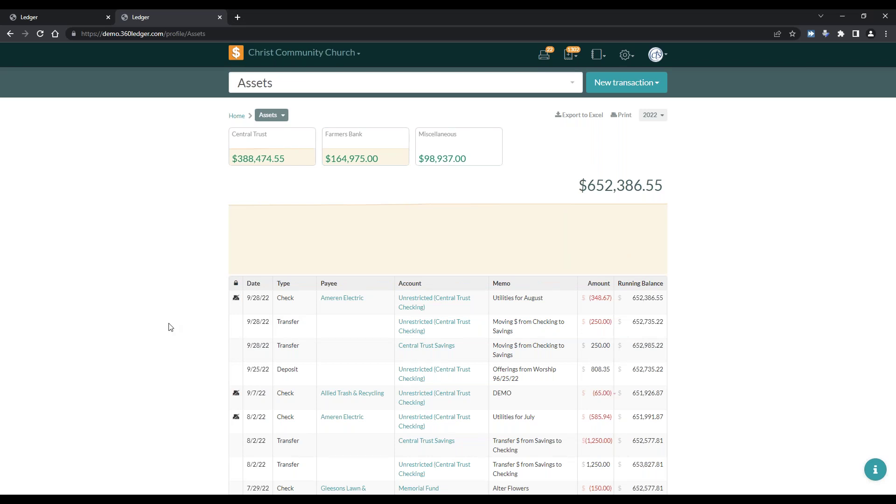
# Step: Look into Central Trust, return to Assets, and show the 2012–2022 reporting period choices
pyautogui.click(289, 153)
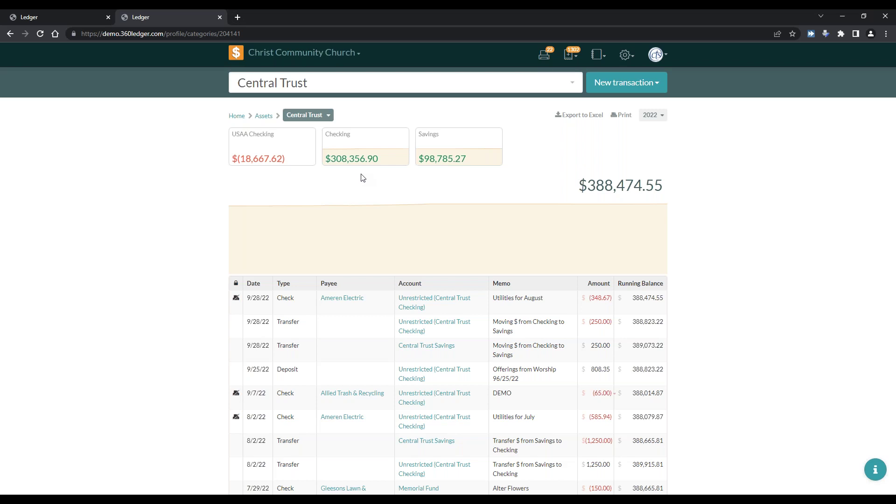
pyautogui.click(260, 119)
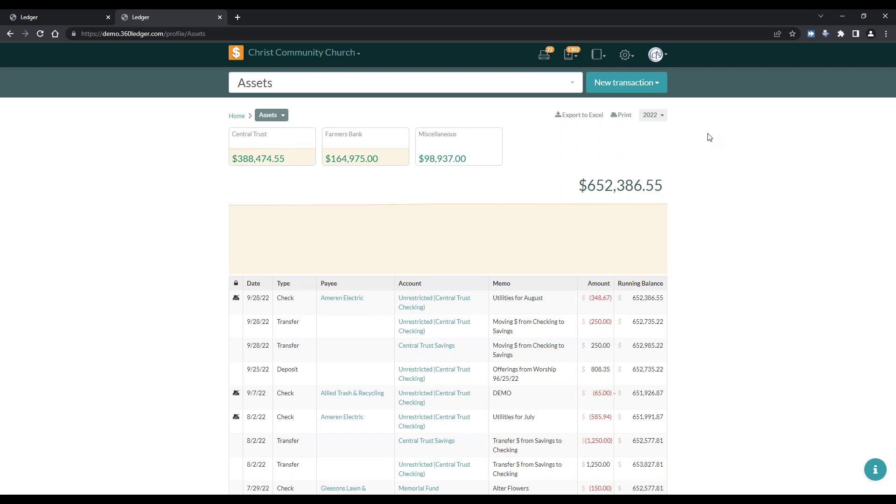
pyautogui.click(662, 117)
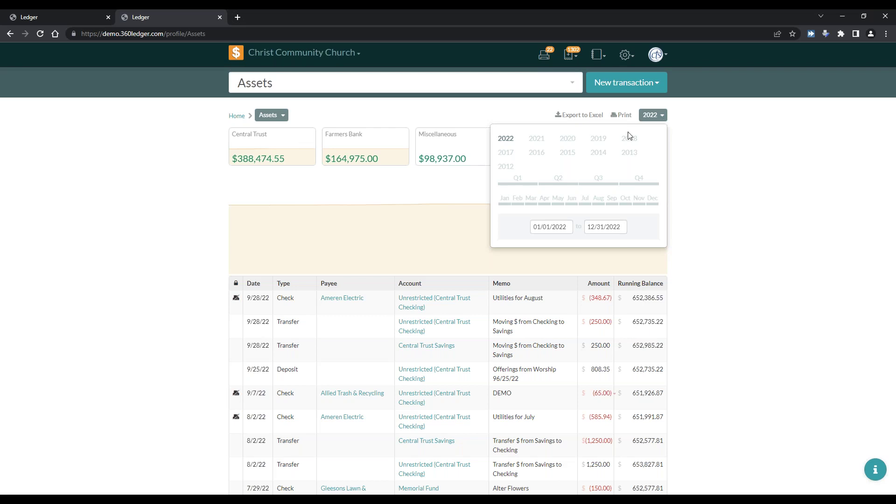
# Step: Set the reporting period to January 2021 (01/01/2021–01/31/2021) and return to the Home overview
pyautogui.click(542, 142)
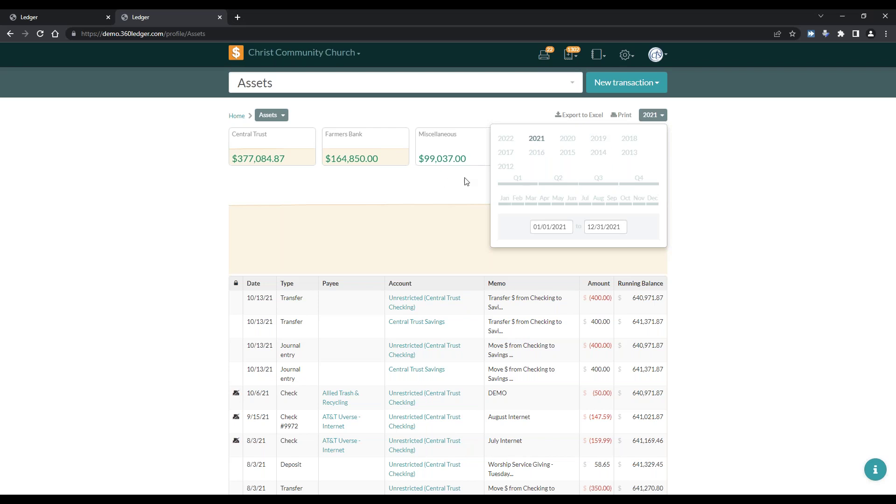
pyautogui.click(514, 184)
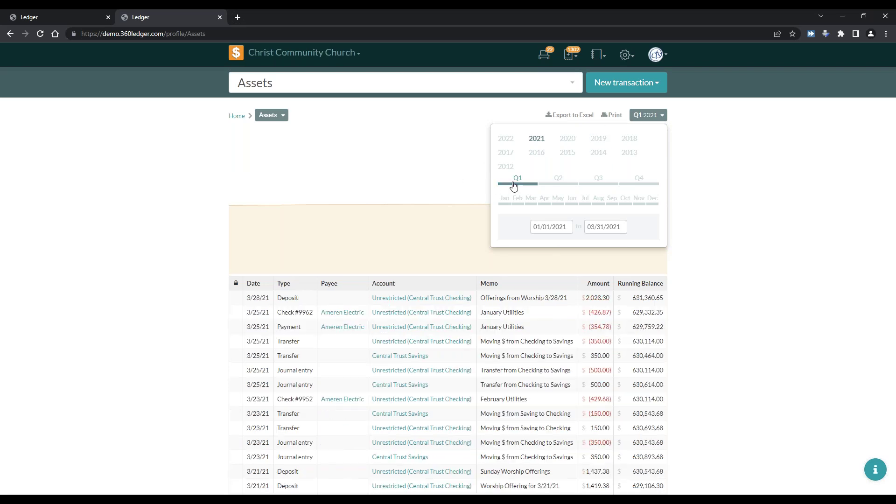
pyautogui.click(504, 206)
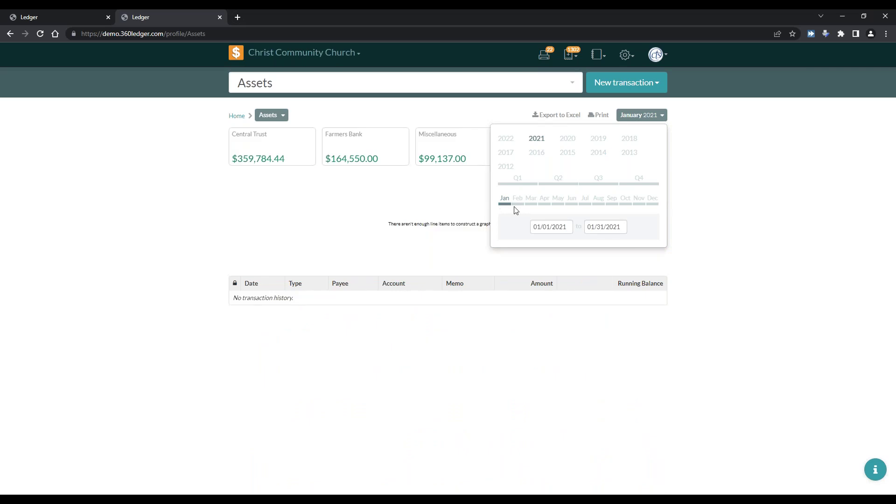
pyautogui.click(547, 227)
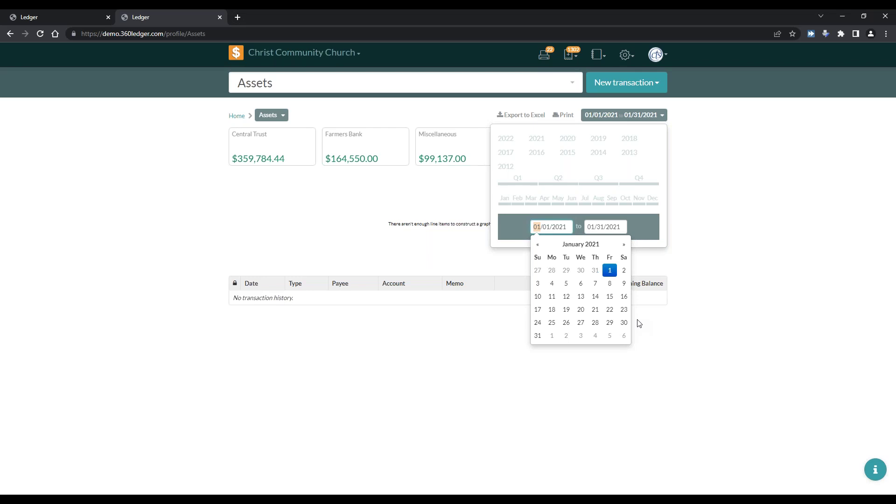
pyautogui.click(782, 292)
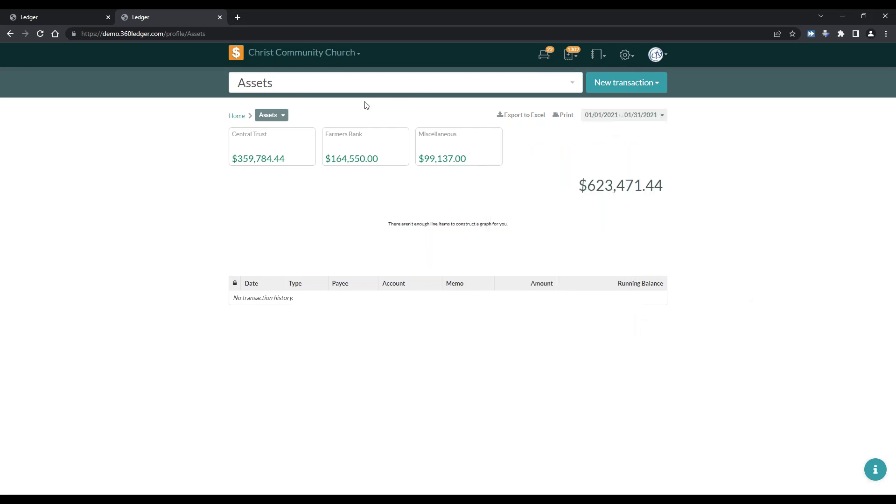
pyautogui.click(237, 117)
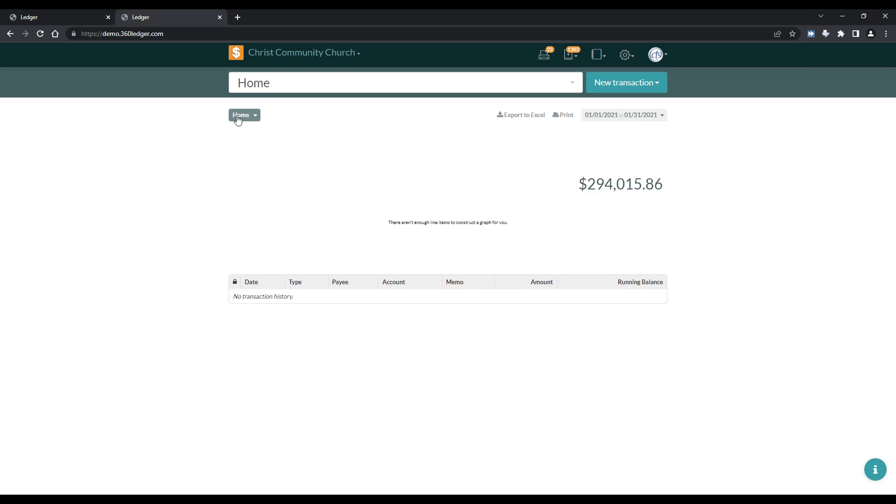
# Step: View the Income page with $161,999.41 in Offerings, then bring up the settings menu
pyautogui.click(435, 151)
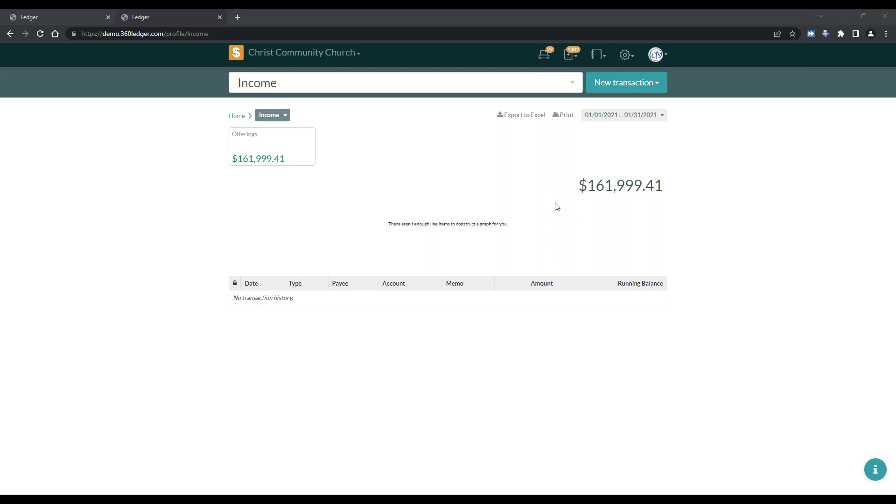
pyautogui.click(626, 57)
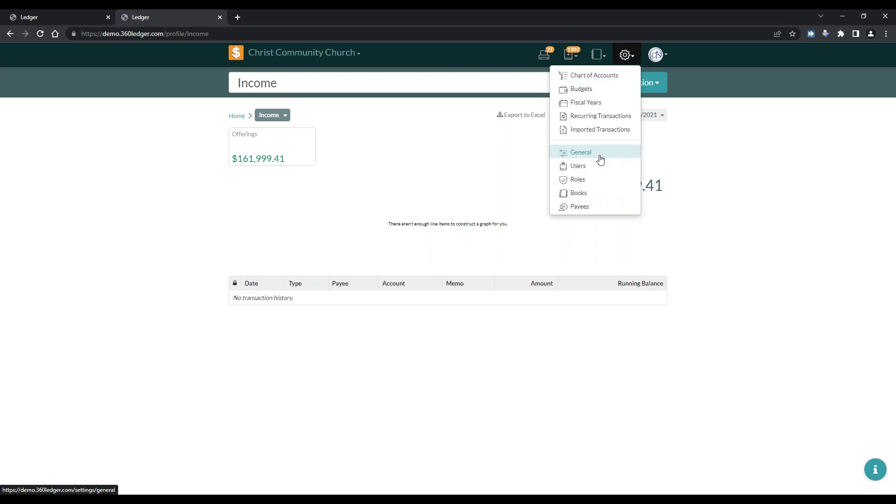
# Step: Choose General from the settings menu to see the church name and check style
pyautogui.click(600, 160)
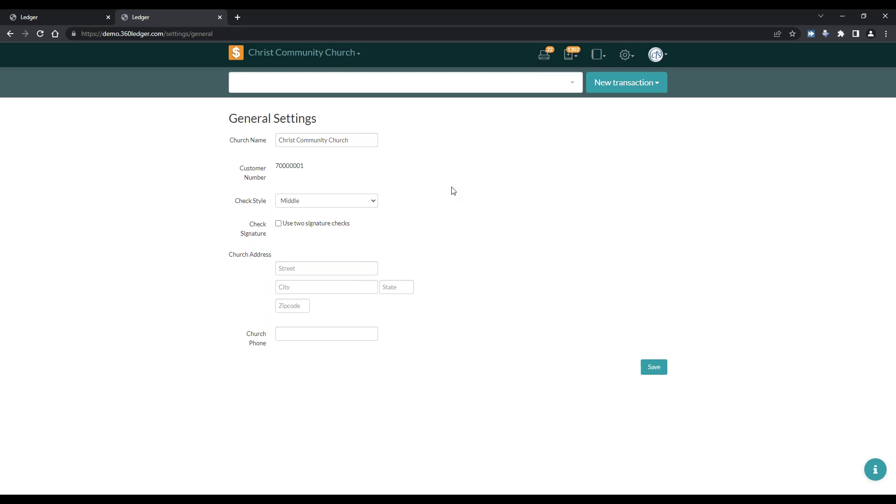
pyautogui.doubleClick(293, 168)
pyautogui.click(374, 202)
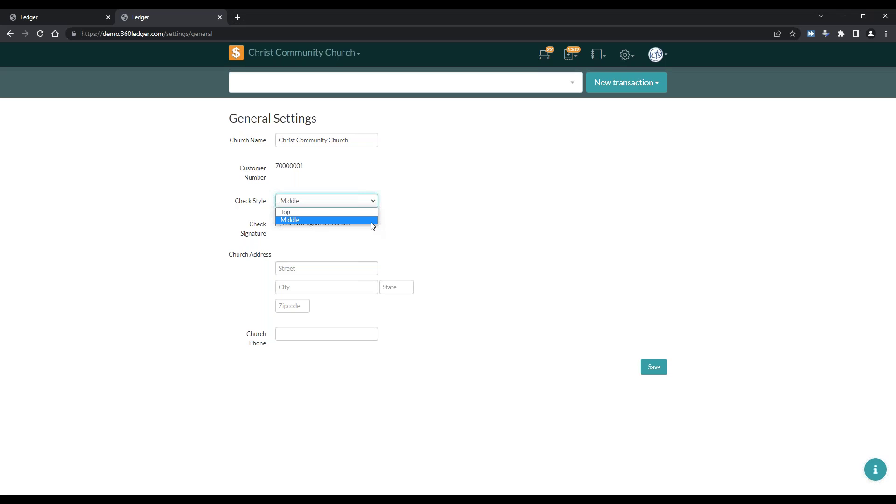
pyautogui.click(421, 220)
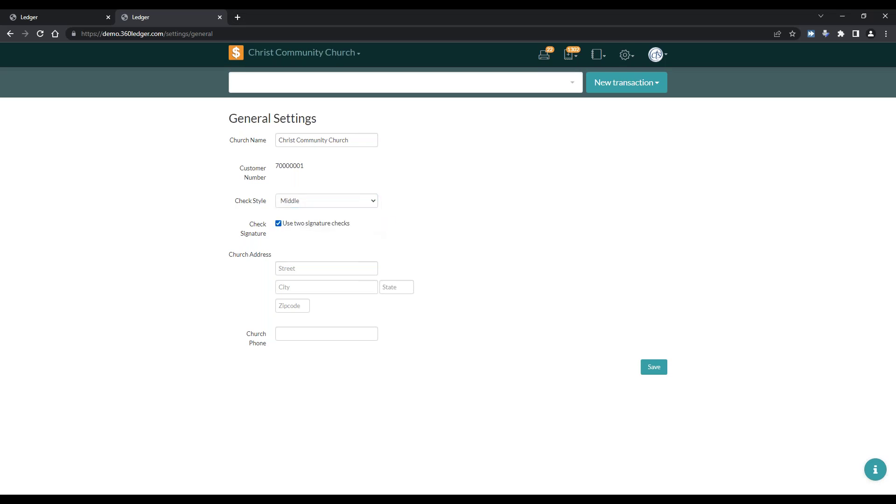
pyautogui.click(341, 227)
# Step: Keep the Middle check style and enable 'Use two signature checks'
pyautogui.click(307, 206)
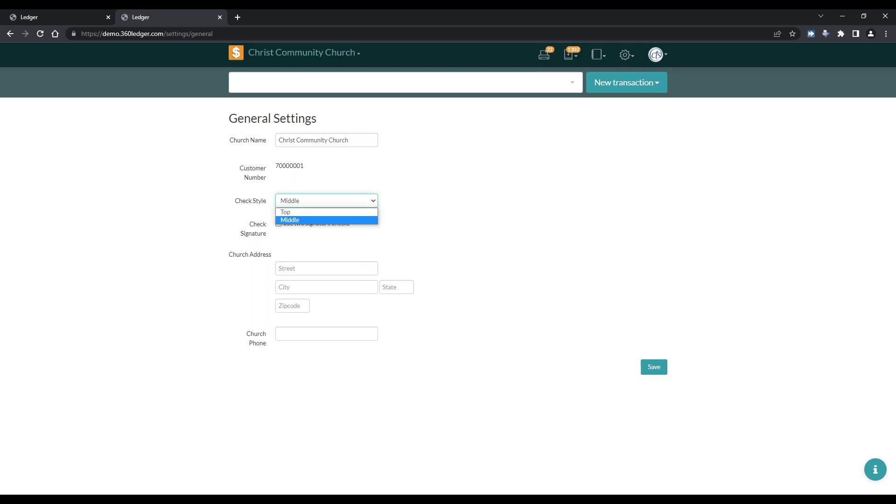
pyautogui.click(309, 221)
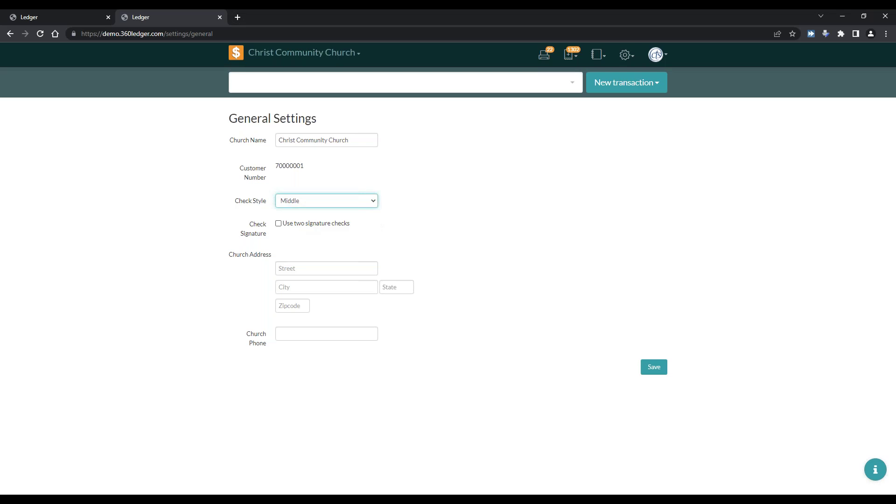
pyautogui.click(421, 224)
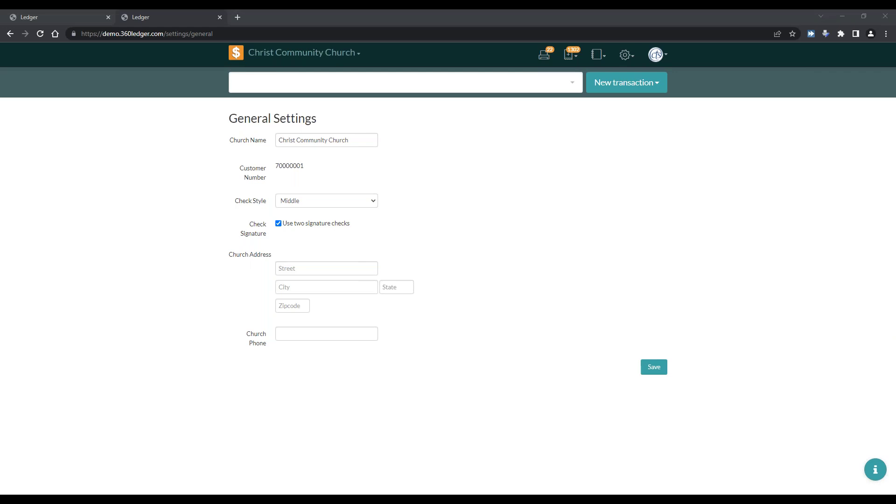
pyautogui.click(505, 207)
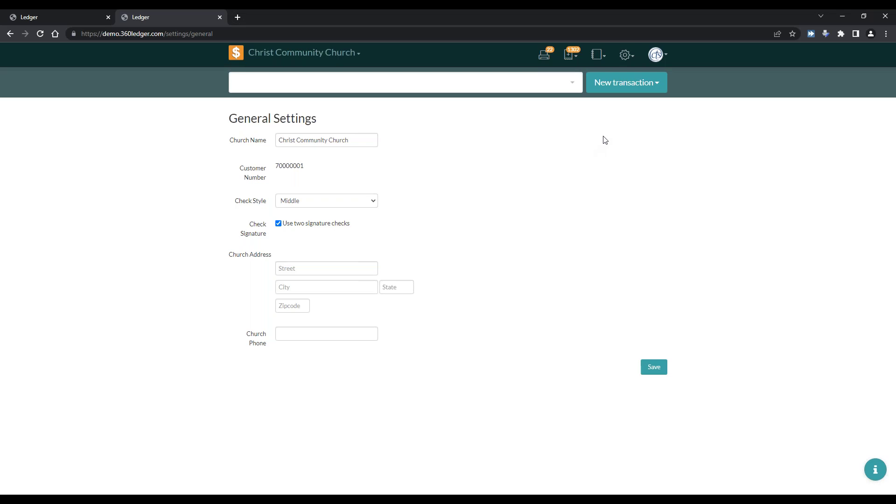
# Step: Go to the Roles page from the gear settings menu
pyautogui.click(628, 59)
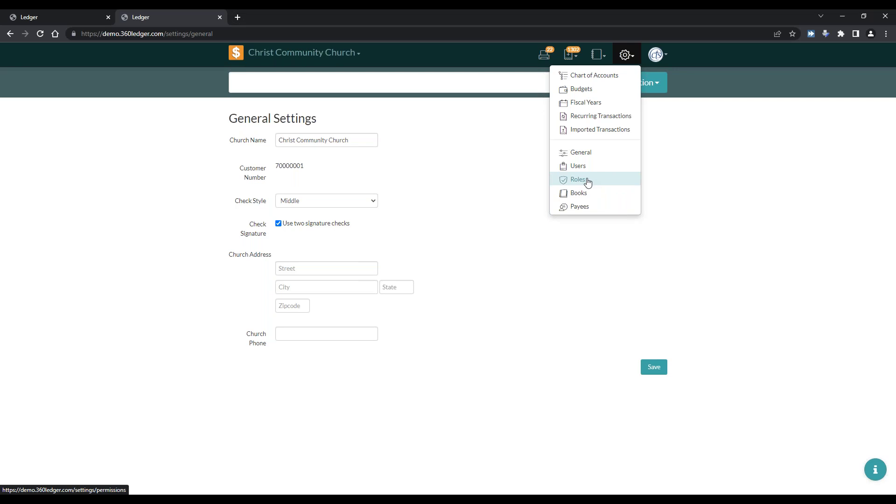
pyautogui.click(587, 182)
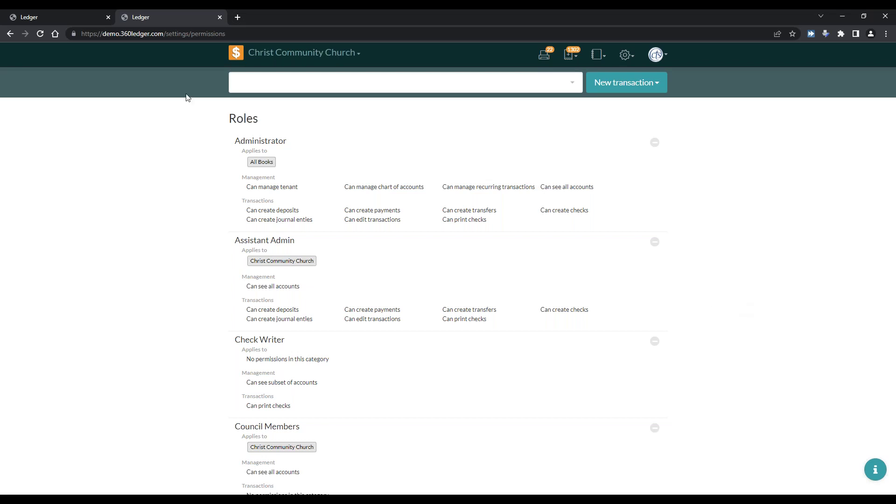
# Step: Open the Assistant Admin role's inline edit form on the Roles page
pyautogui.click(508, 282)
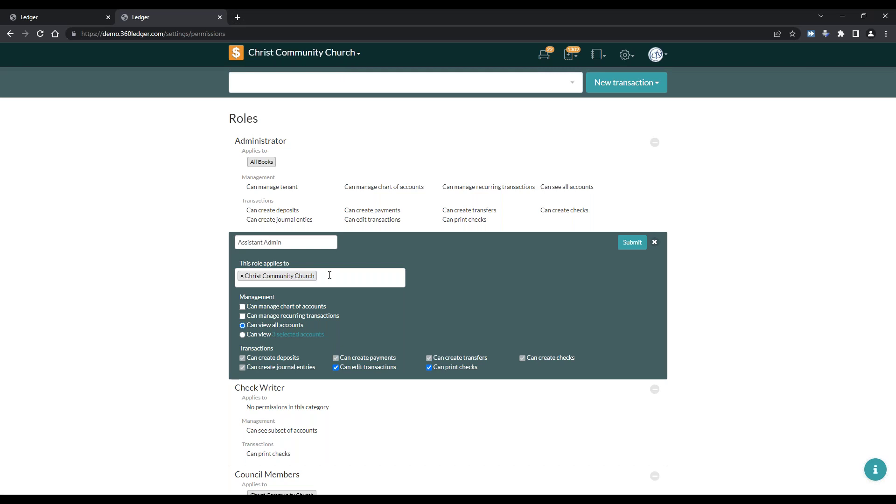
# Step: Add School Books and Daycare to the Assistant Admin role and enable 'Can manage chart of accounts'
pyautogui.click(341, 274)
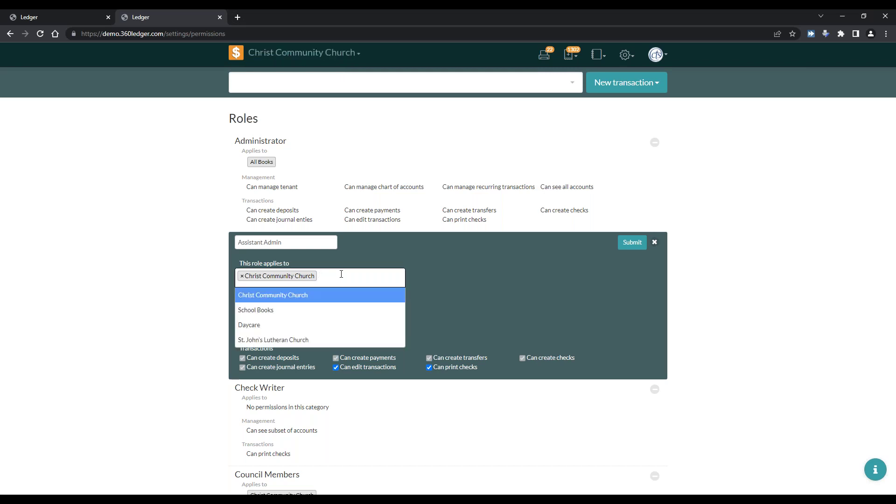
pyautogui.click(309, 310)
pyautogui.click(354, 279)
pyautogui.click(333, 327)
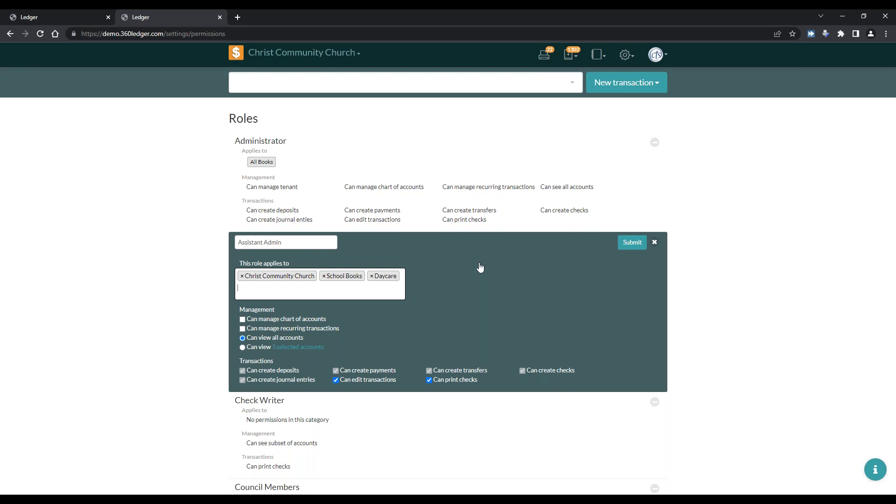
pyautogui.click(481, 268)
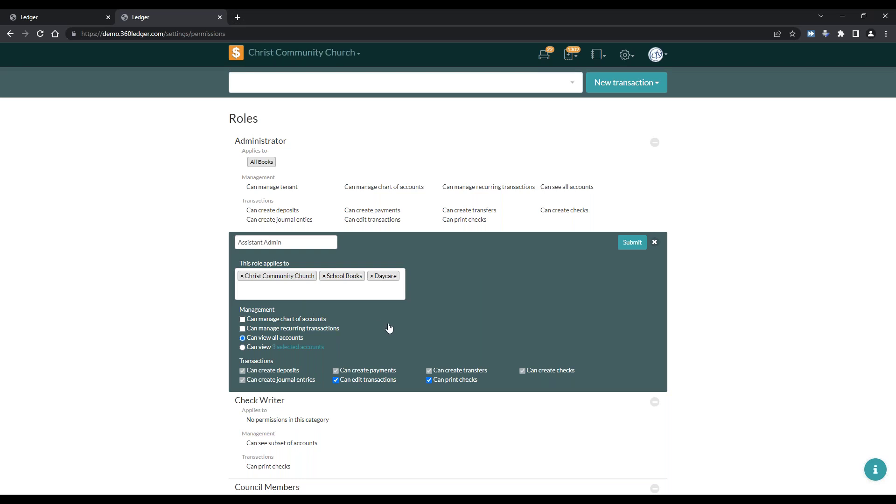
pyautogui.click(267, 321)
# Step: Switch the role to 'Can view selected accounts' and add Daycare checking and Furniture and Fixtures
pyautogui.click(257, 350)
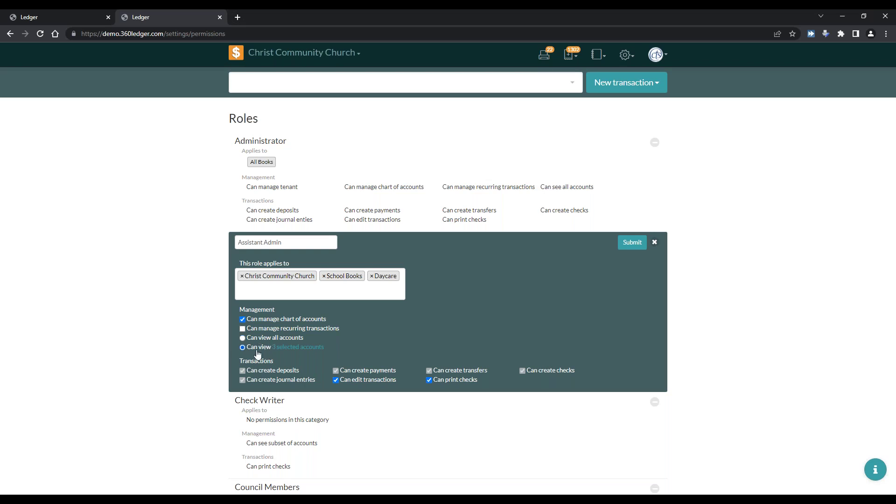
pyautogui.click(287, 350)
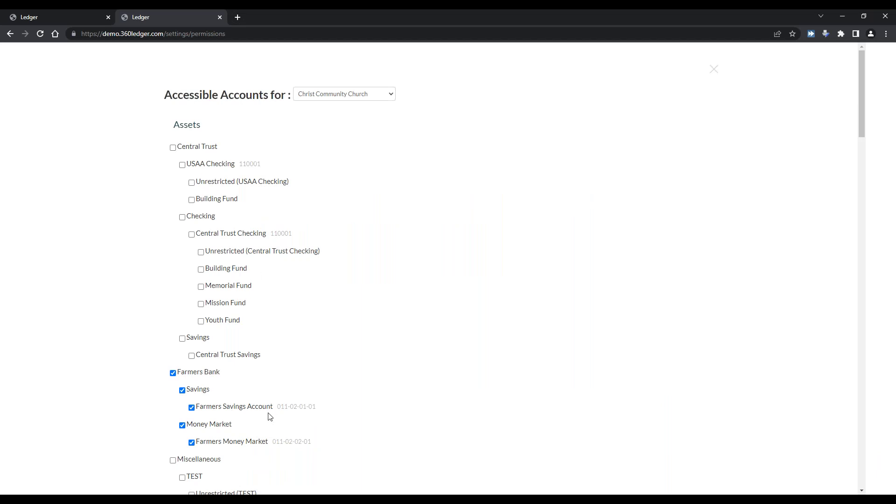
pyautogui.scroll(-3, 369, 345)
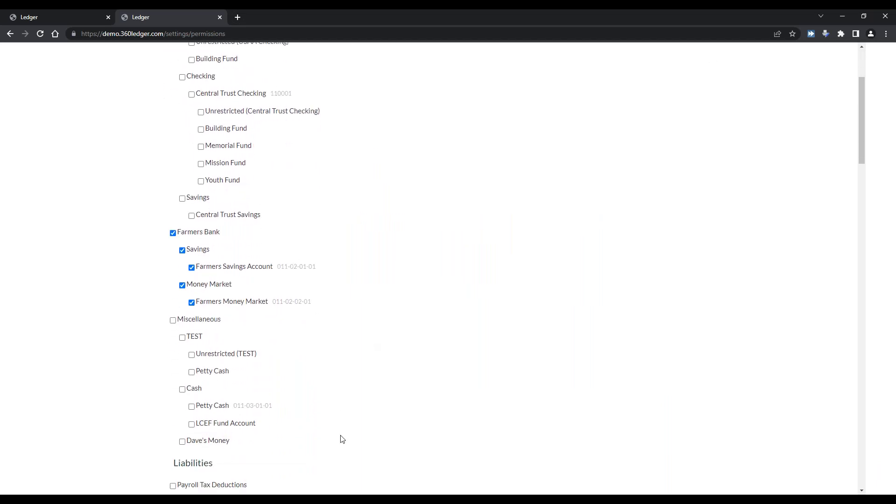
pyautogui.scroll(3, 344, 442)
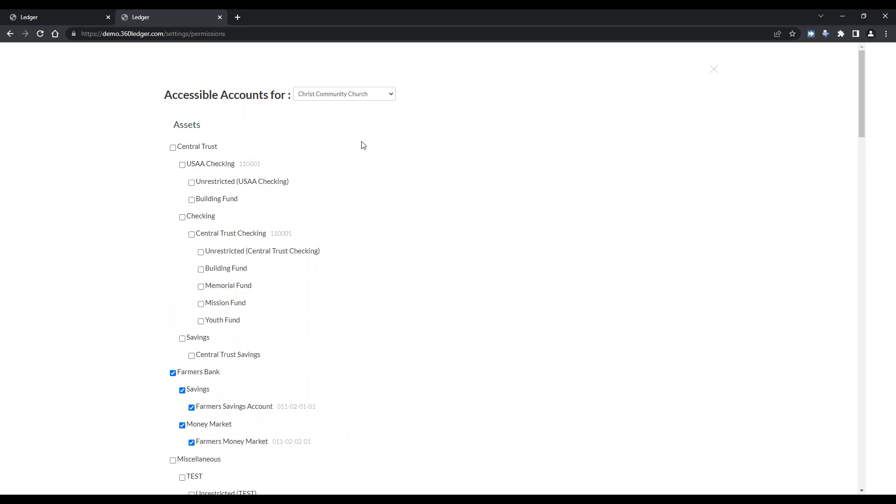
pyautogui.click(355, 95)
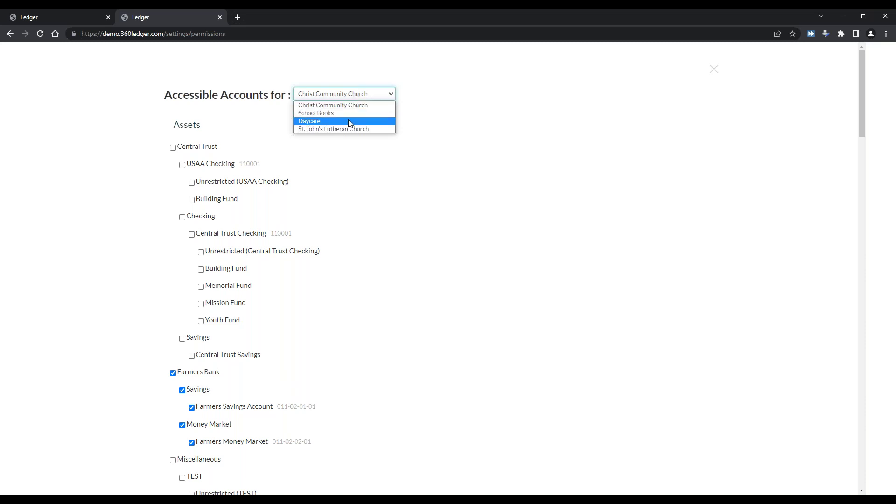
pyautogui.click(348, 120)
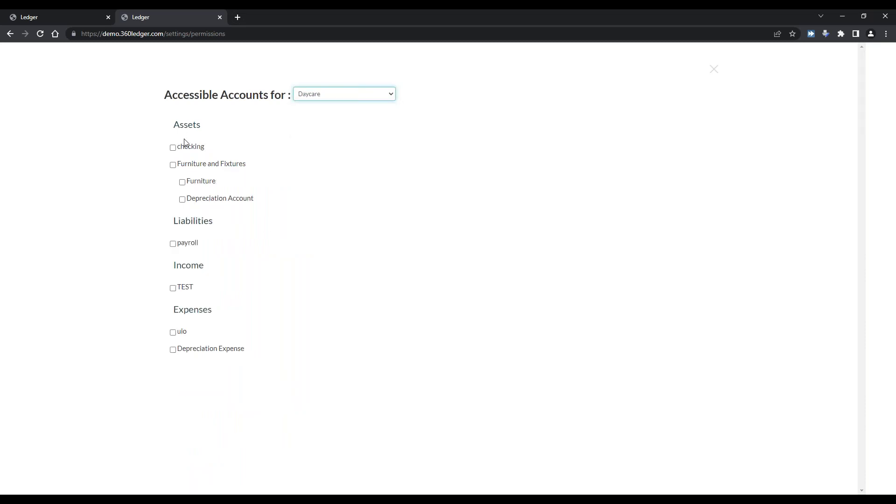
pyautogui.click(195, 147)
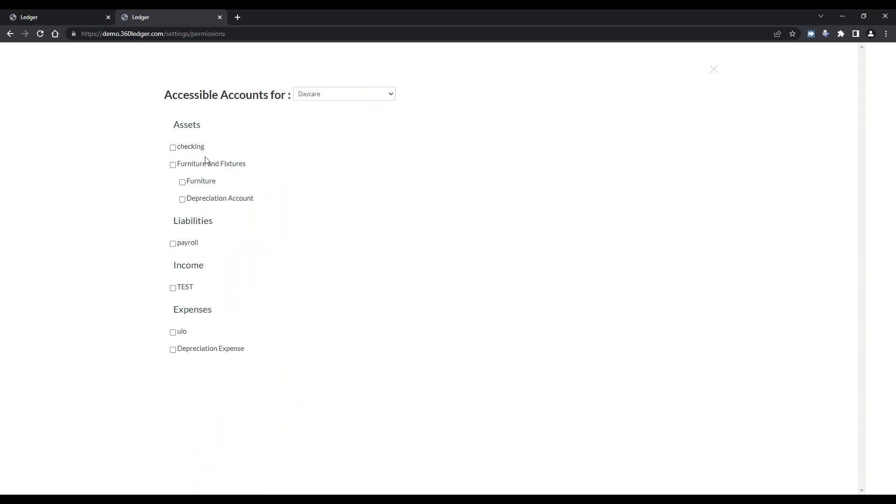
pyautogui.click(215, 165)
pyautogui.click(713, 69)
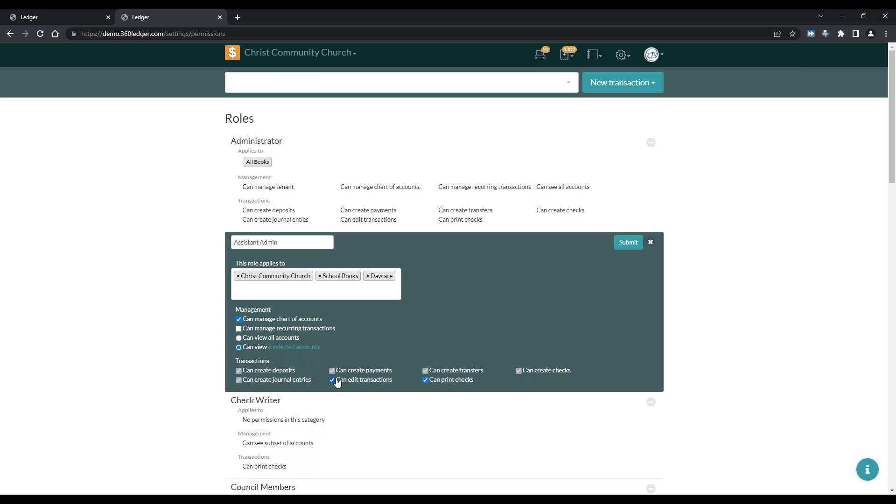
# Step: Untick 'Can edit transactions', tick 'Can create checks', and submit the Assistant Admin role
pyautogui.click(332, 380)
pyautogui.click(332, 380)
pyautogui.click(332, 380)
pyautogui.click(518, 371)
pyautogui.click(634, 245)
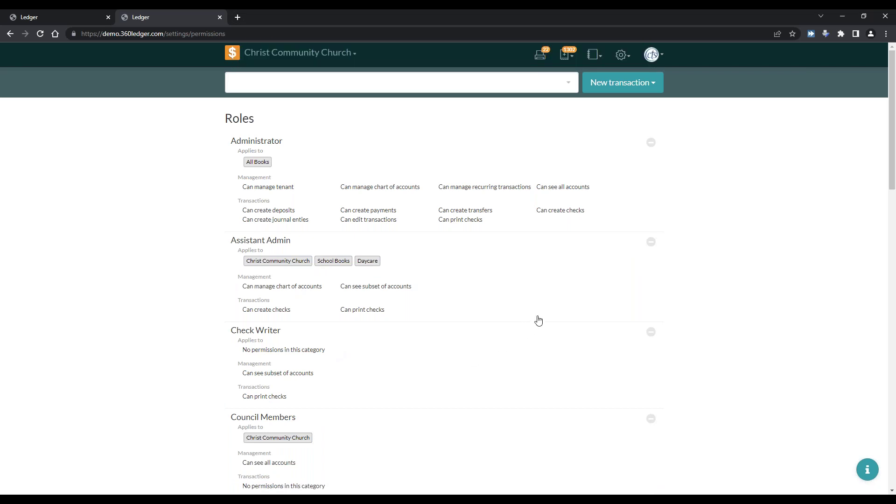
# Step: Open the Users page from the settings gear menu to see the six users and their roles
pyautogui.click(622, 56)
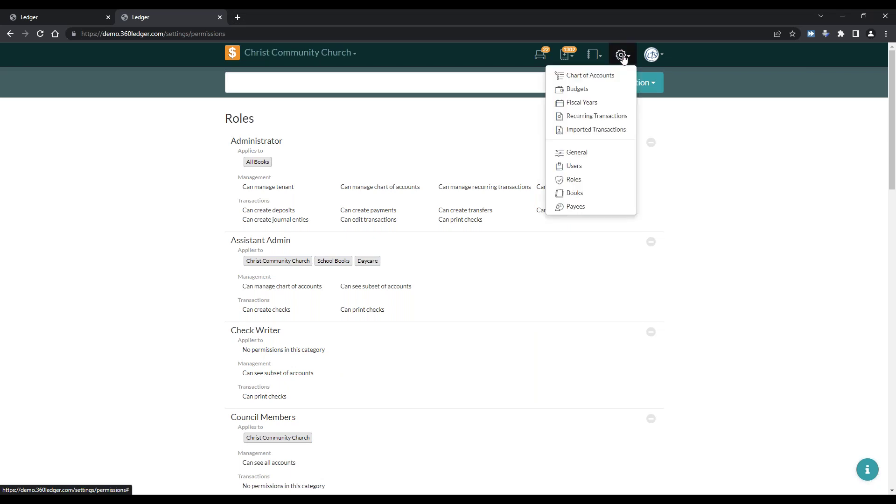
pyautogui.click(588, 167)
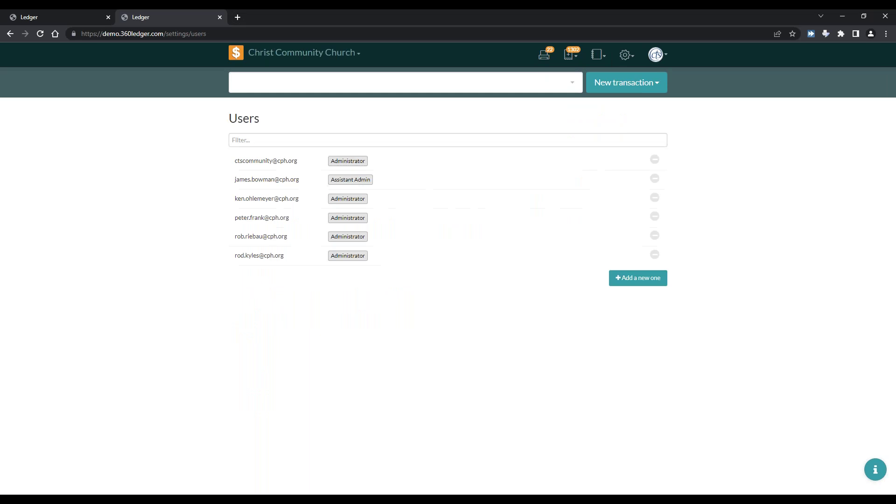
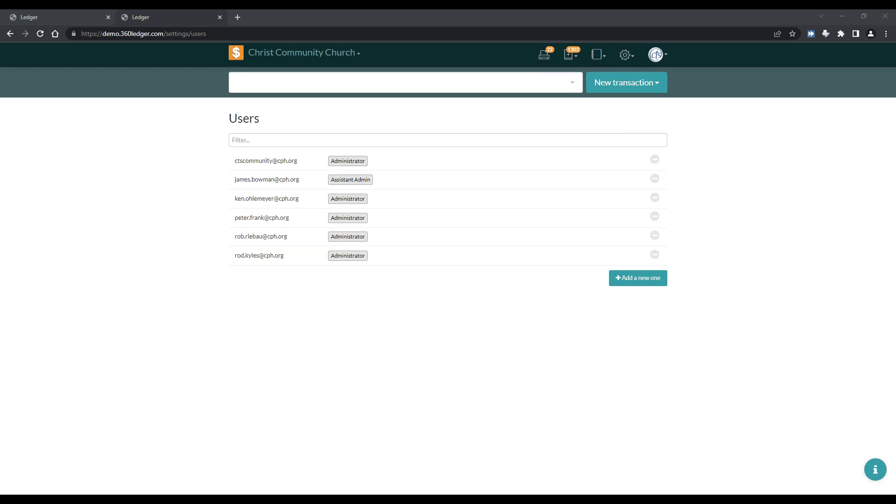
# Step: Replace the third user's Administrator role with Assistant Admin and submit the change
pyautogui.click(418, 334)
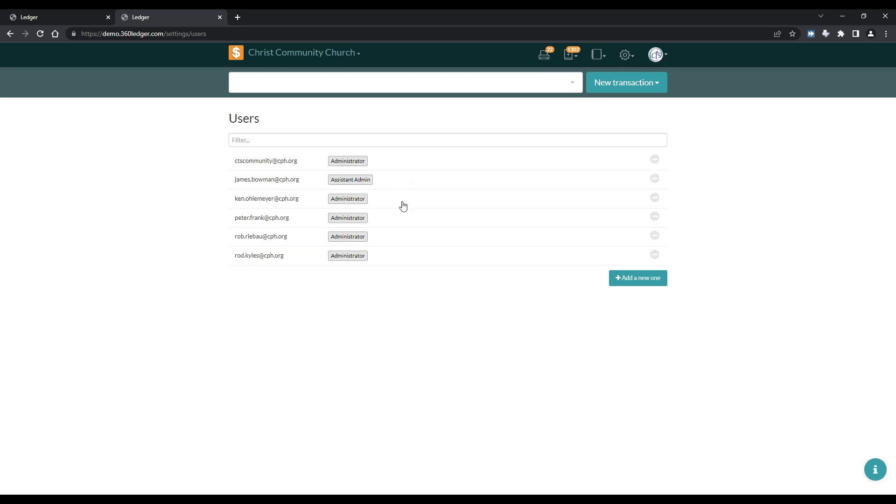
pyautogui.click(403, 205)
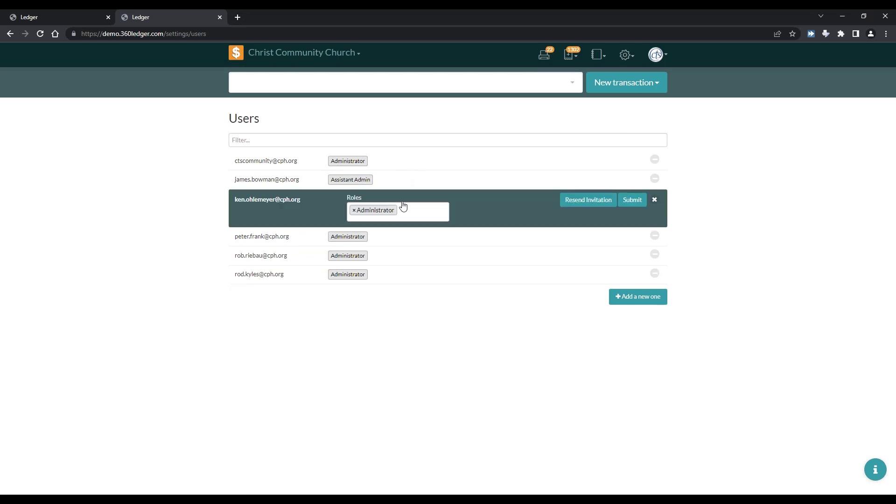
pyautogui.click(427, 208)
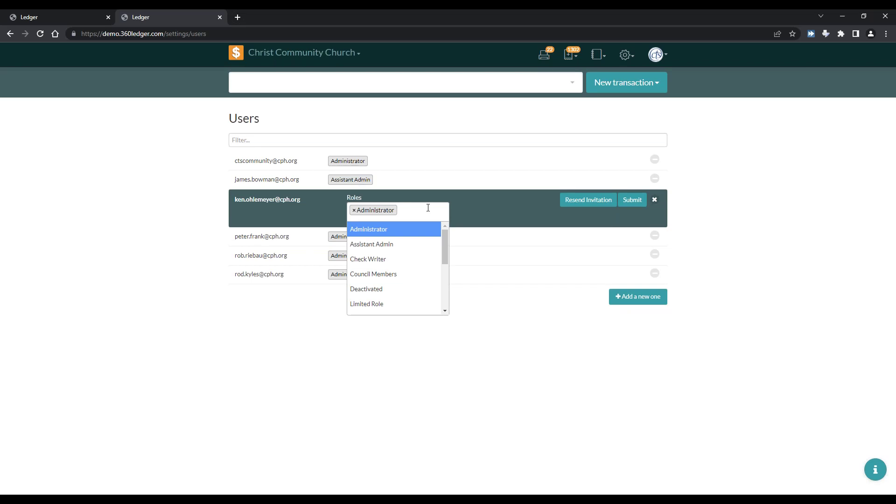
pyautogui.click(407, 246)
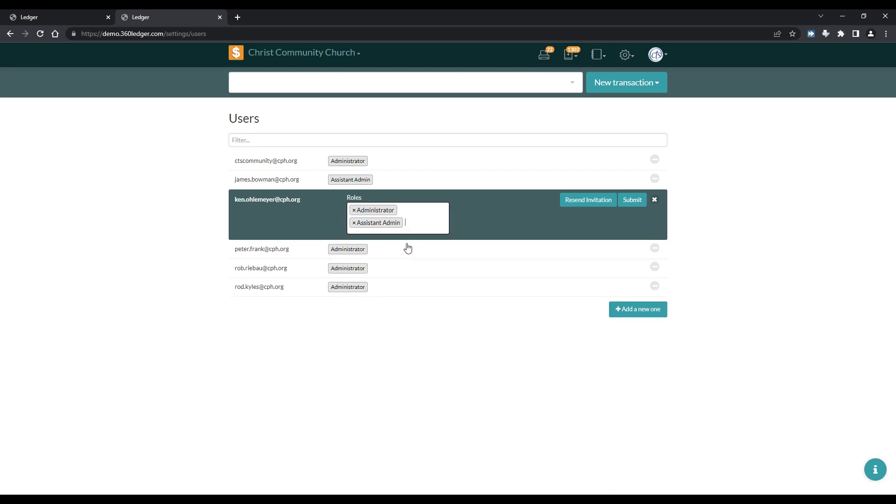
pyautogui.click(353, 210)
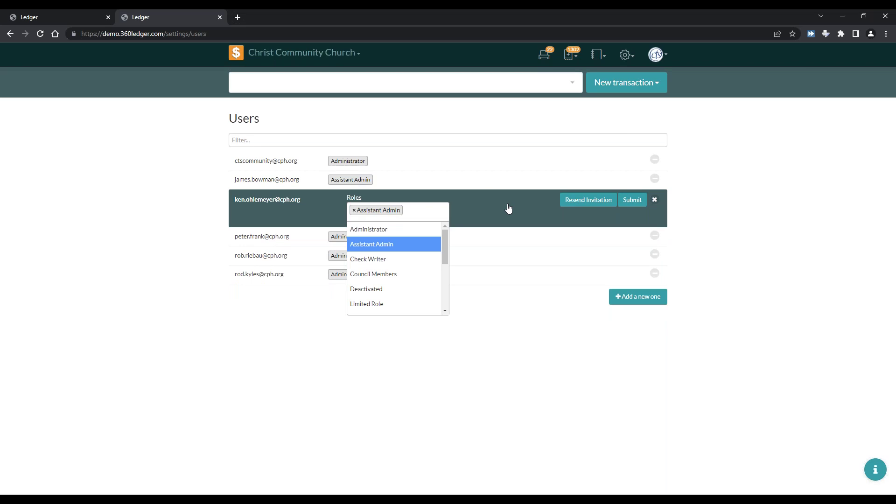
pyautogui.click(509, 209)
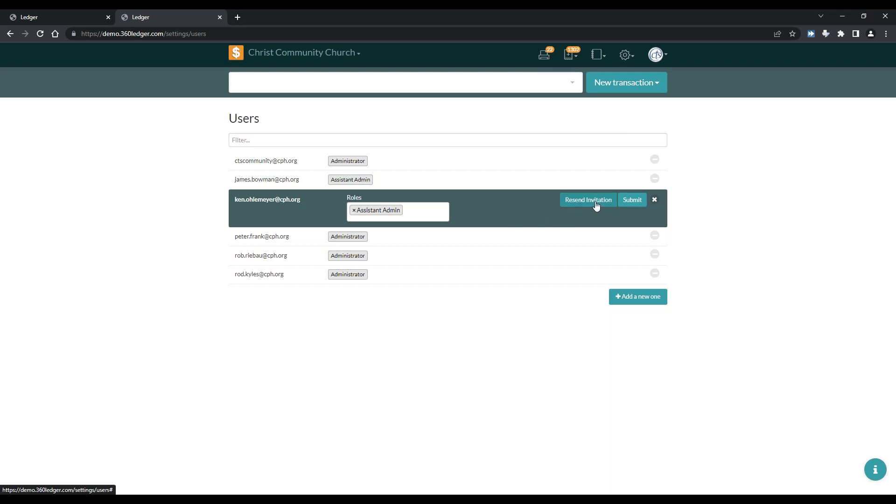
pyautogui.click(627, 201)
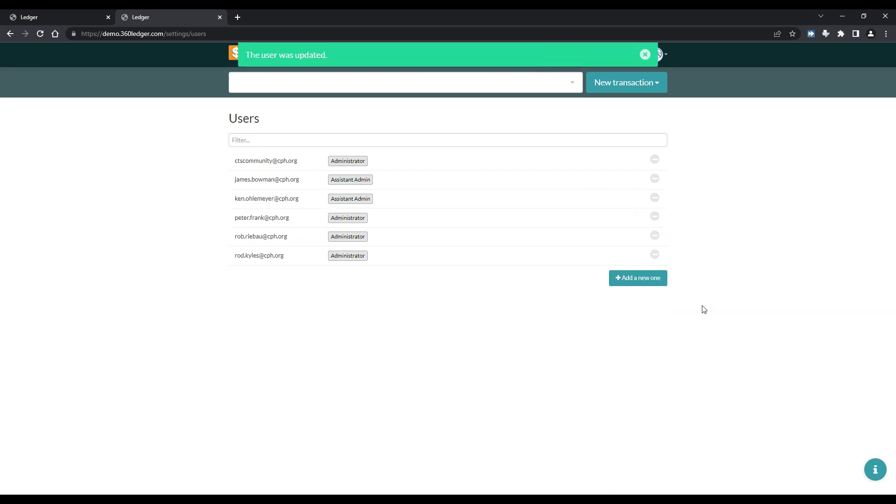
# Step: Dismiss the 'user was updated' banner and bring up the settings gear dropdown
pyautogui.click(645, 54)
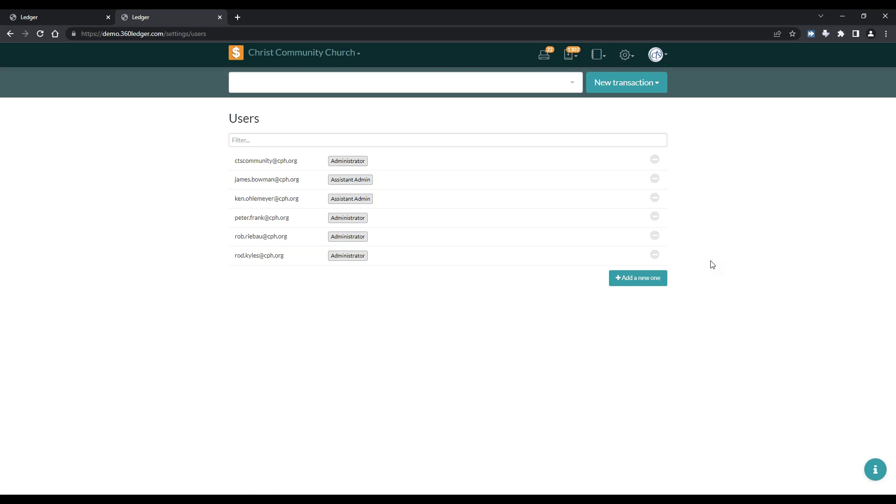
pyautogui.click(627, 55)
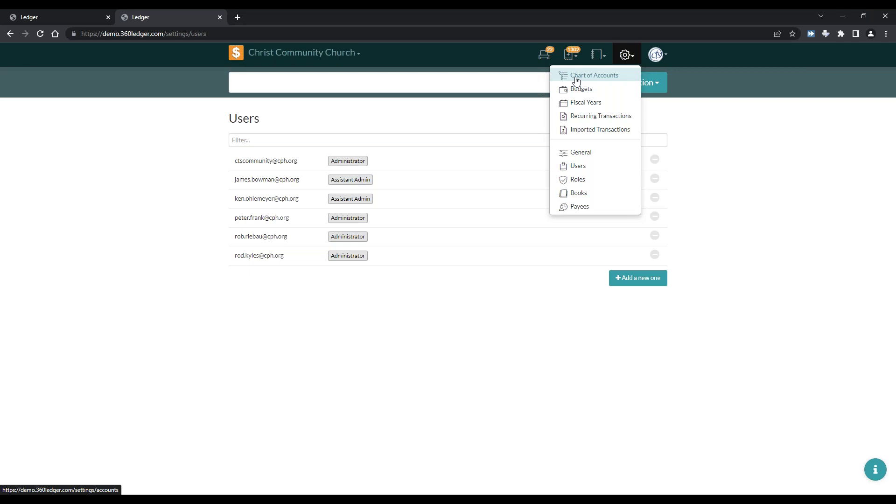
pyautogui.click(387, 314)
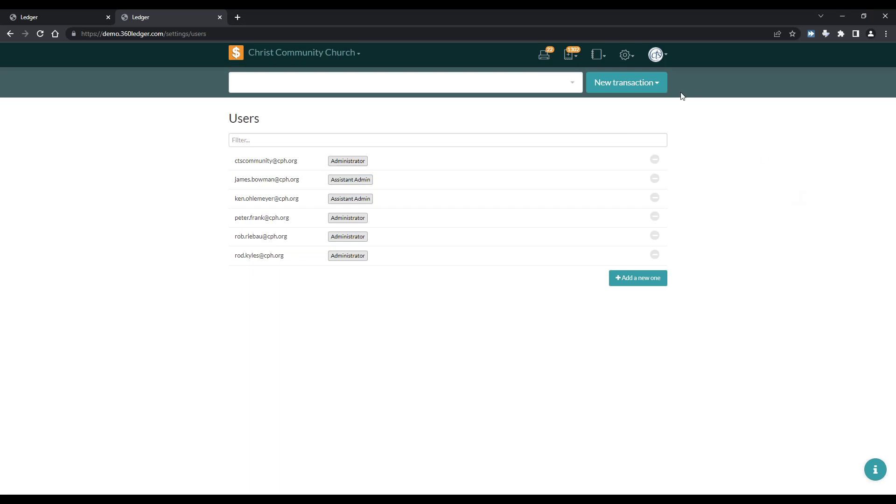
pyautogui.click(626, 55)
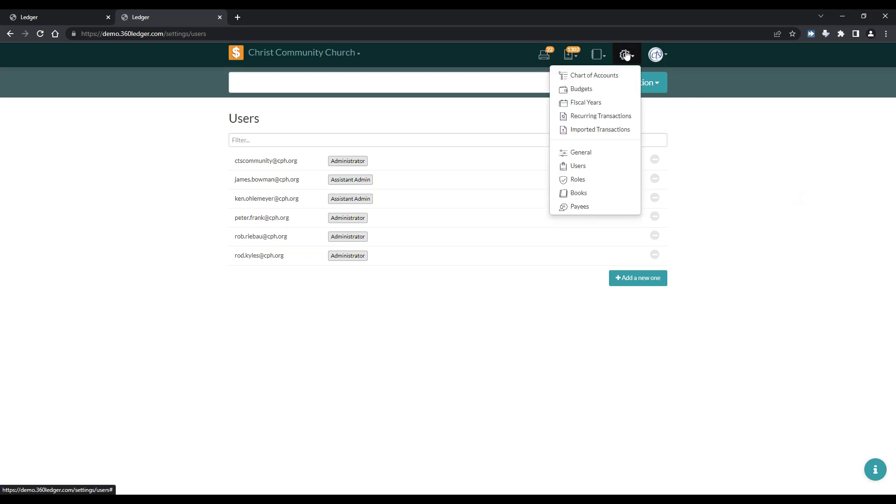
# Step: Open Books settings, resubmit the Christ Community Church book, then reopen the settings menu
pyautogui.click(595, 197)
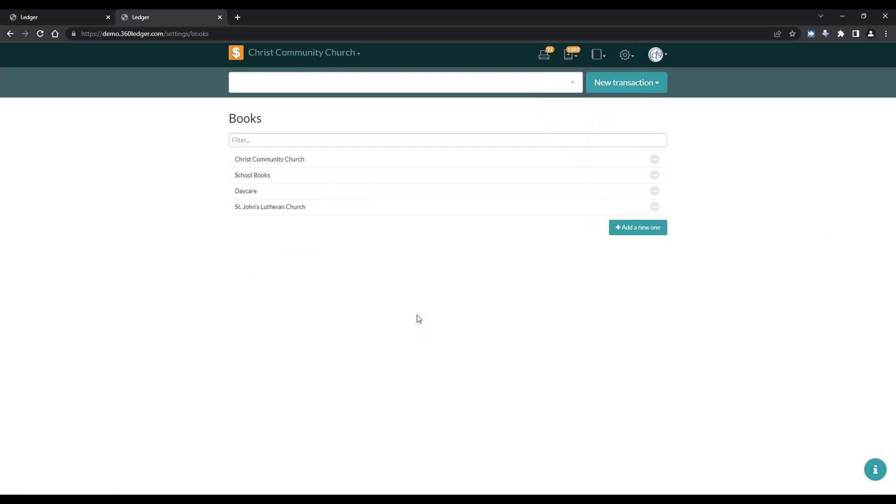
pyautogui.click(363, 164)
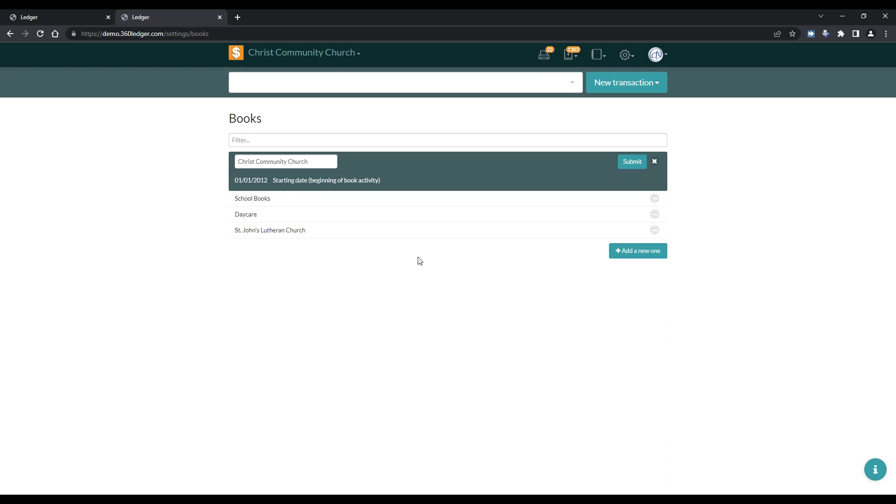
pyautogui.click(622, 166)
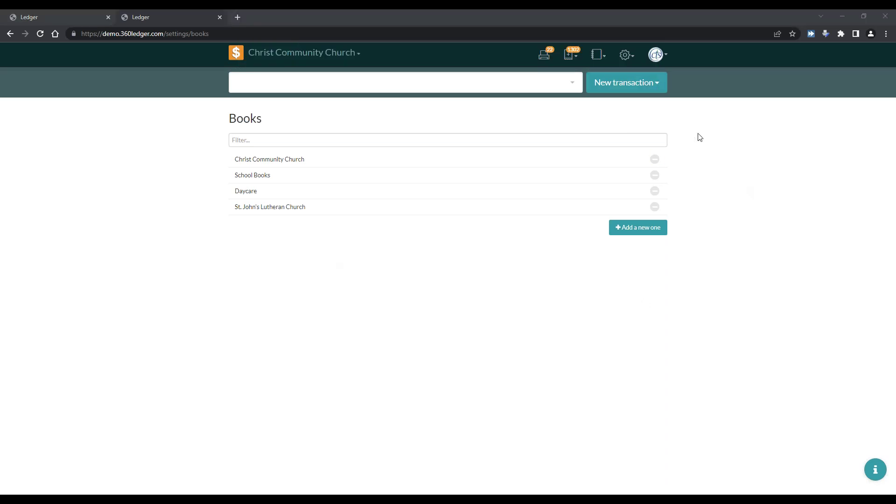
pyautogui.click(631, 58)
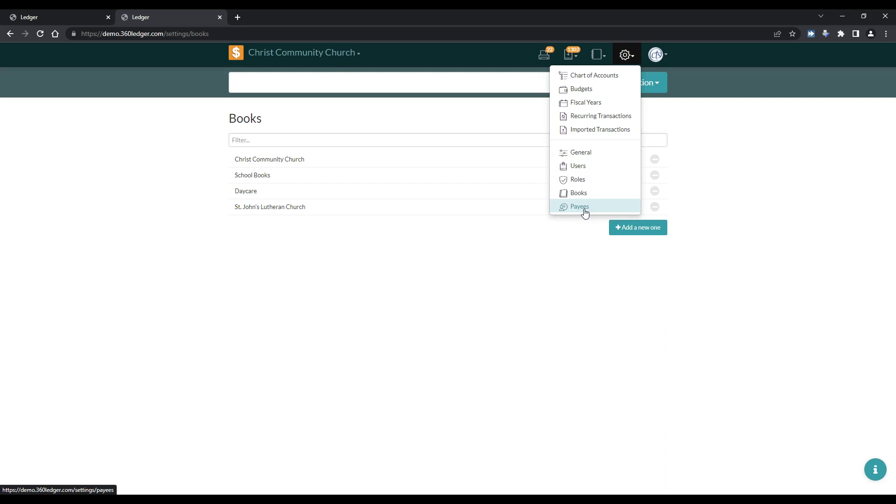
# Step: Go to Payees settings and start a new payee from the bottom of the list
pyautogui.click(585, 212)
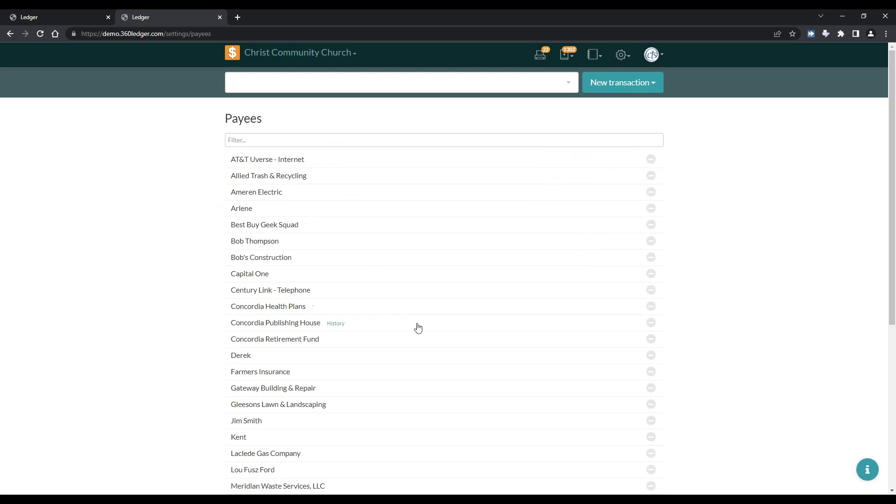
pyautogui.scroll(-3, 728, 241)
pyautogui.scroll(-3, 729, 242)
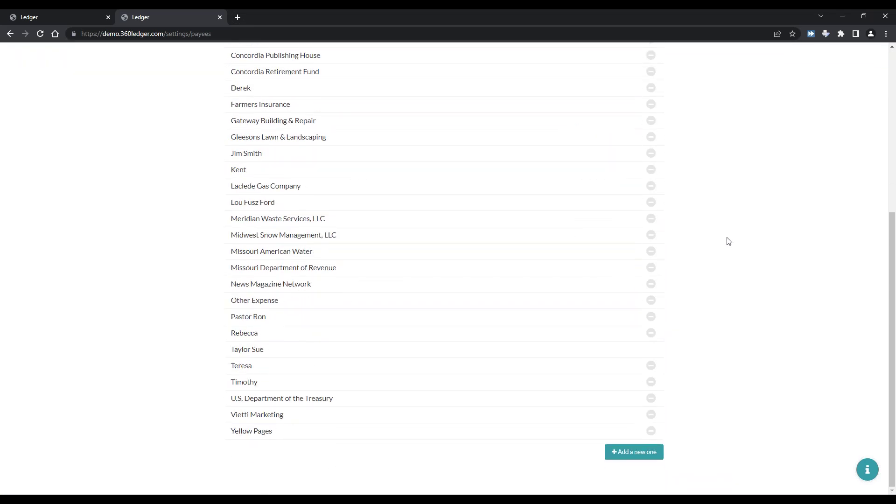
pyautogui.click(633, 457)
# Step: Enter the new payee's first and last name and submit the form
pyautogui.scroll(-4, 812, 377)
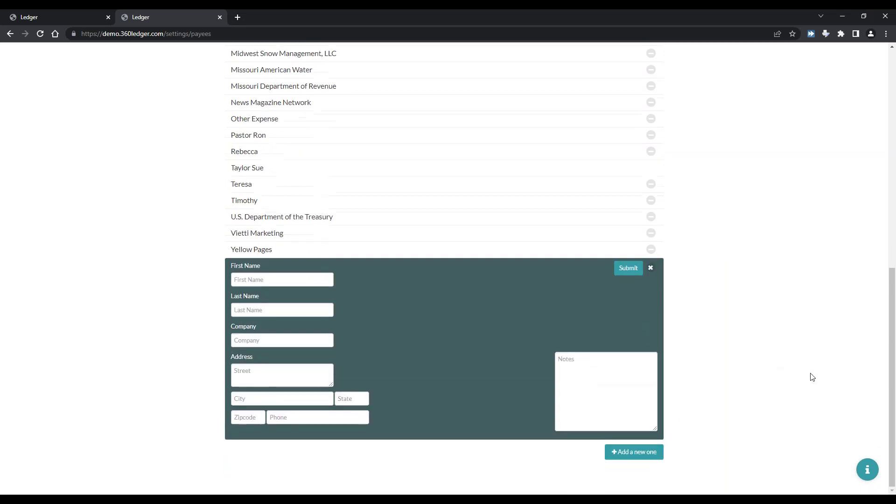
pyautogui.click(526, 392)
pyautogui.click(278, 309)
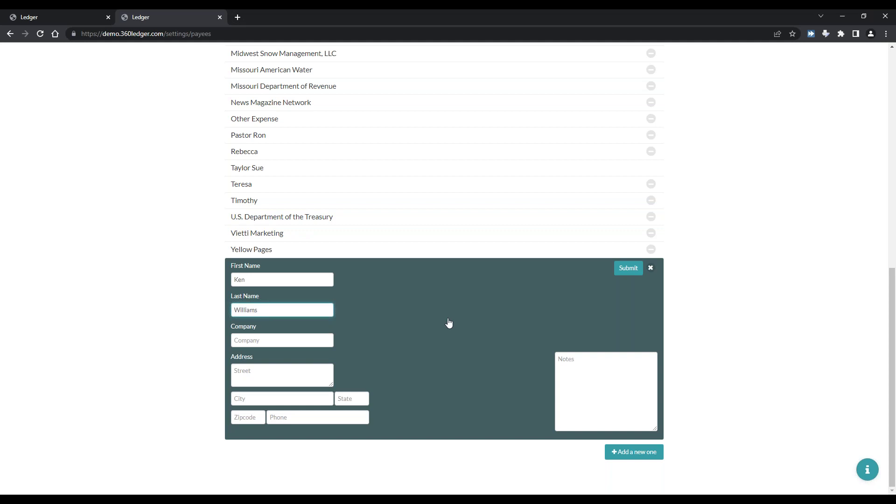
pyautogui.click(629, 269)
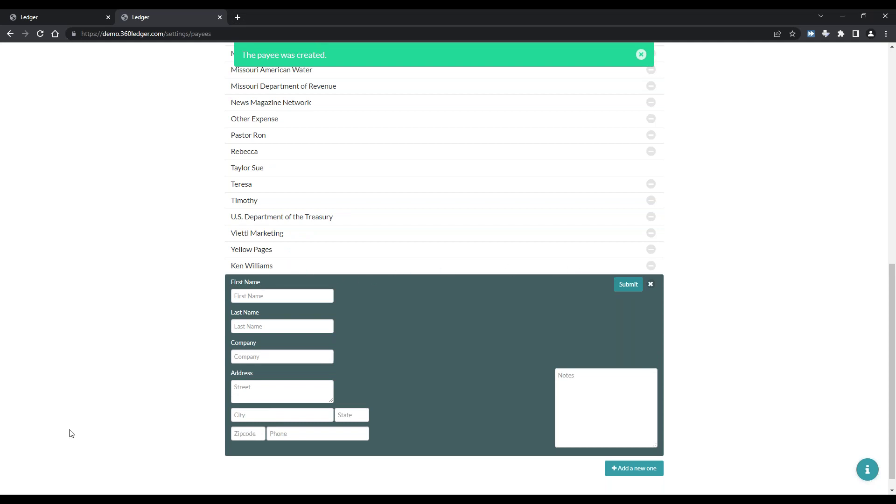
# Step: Close the empty form, resubmit the new payee, and view its empty history
pyautogui.click(650, 285)
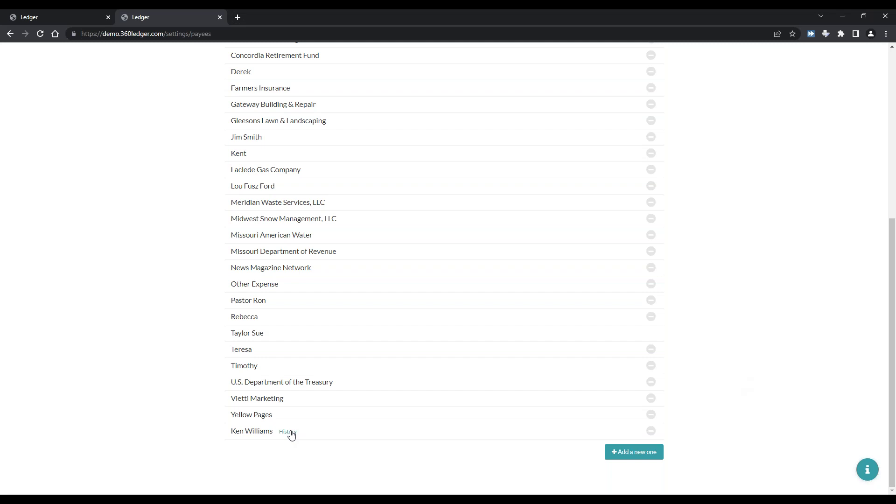
pyautogui.click(347, 437)
pyautogui.click(624, 273)
pyautogui.click(288, 432)
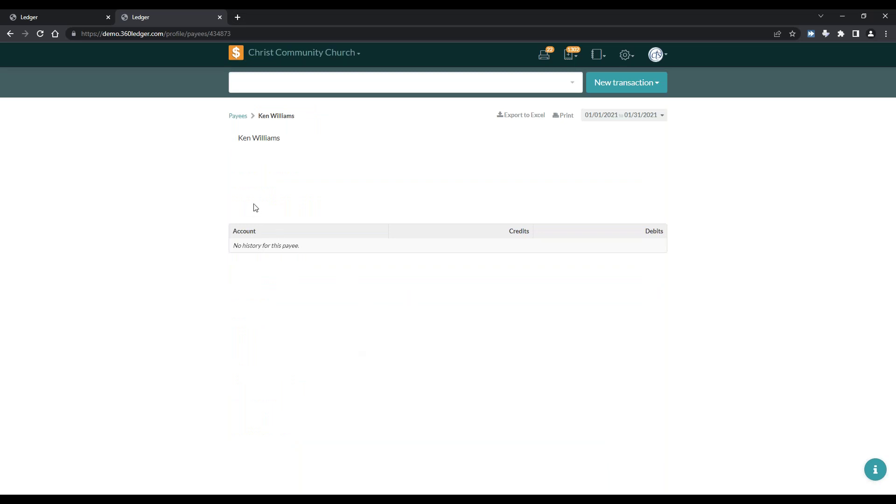
pyautogui.click(241, 119)
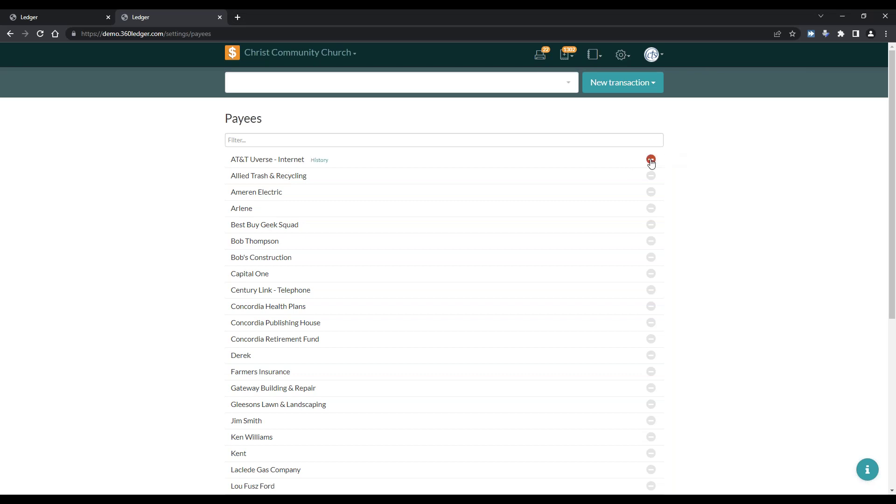
# Step: Reveal the deactivate option for AT&T Uverse - Internet and the delete option for the new payee
pyautogui.click(651, 160)
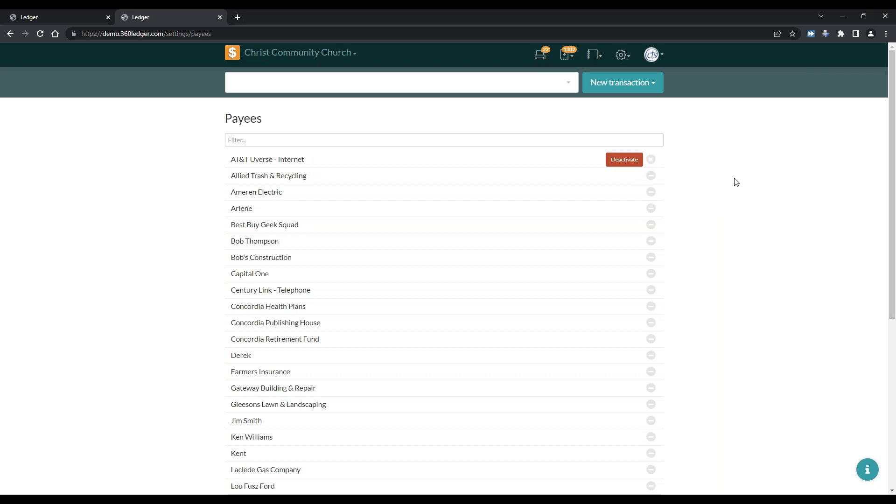
pyautogui.scroll(-2, 619, 331)
pyautogui.scroll(-3, 619, 332)
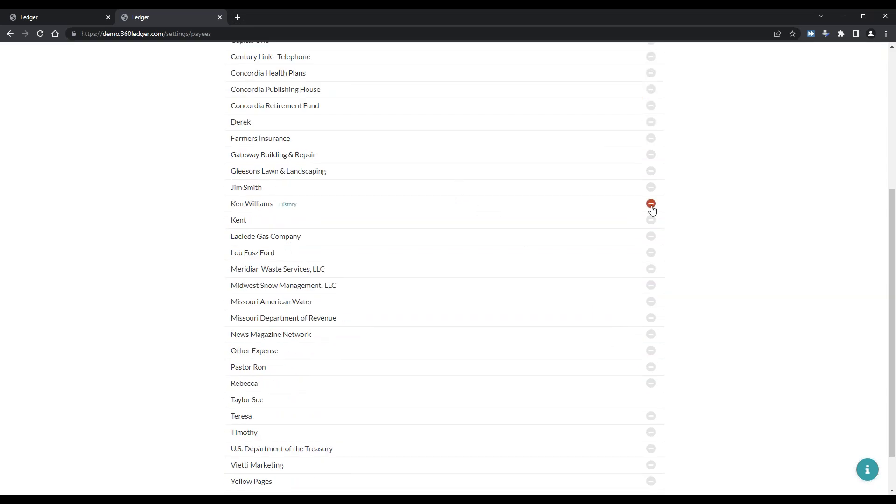
pyautogui.click(651, 205)
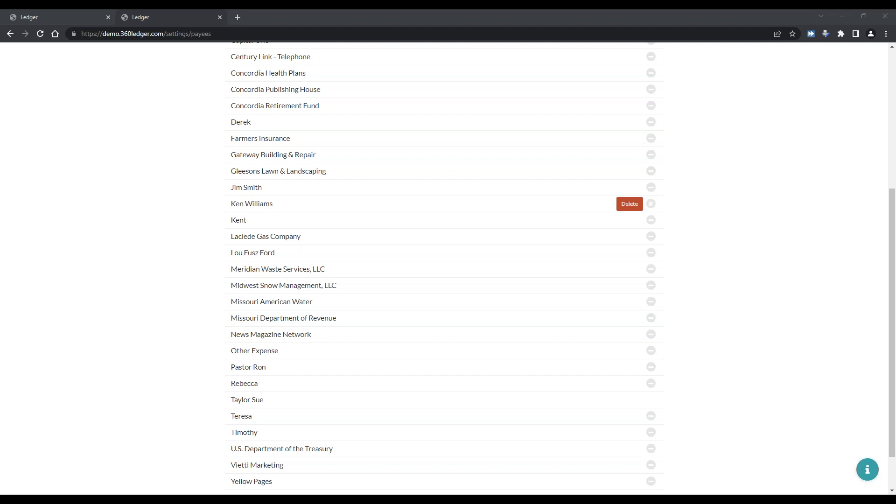
pyautogui.click(745, 200)
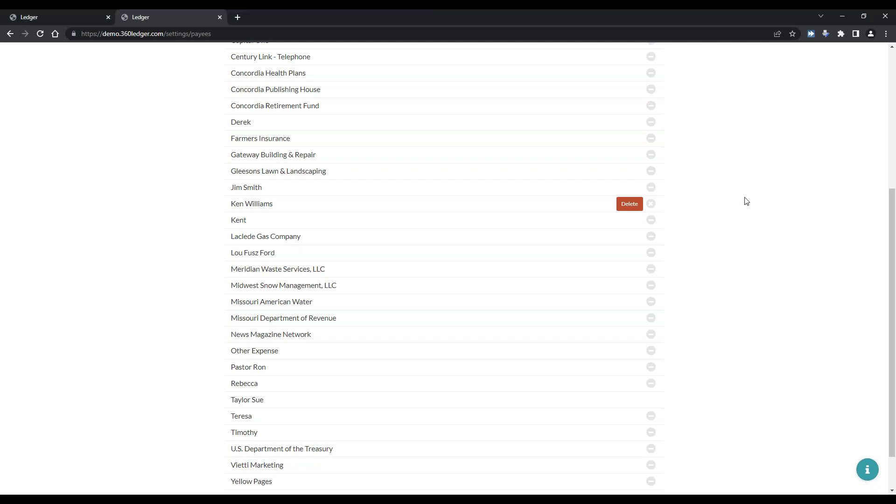
pyautogui.scroll(5, 747, 202)
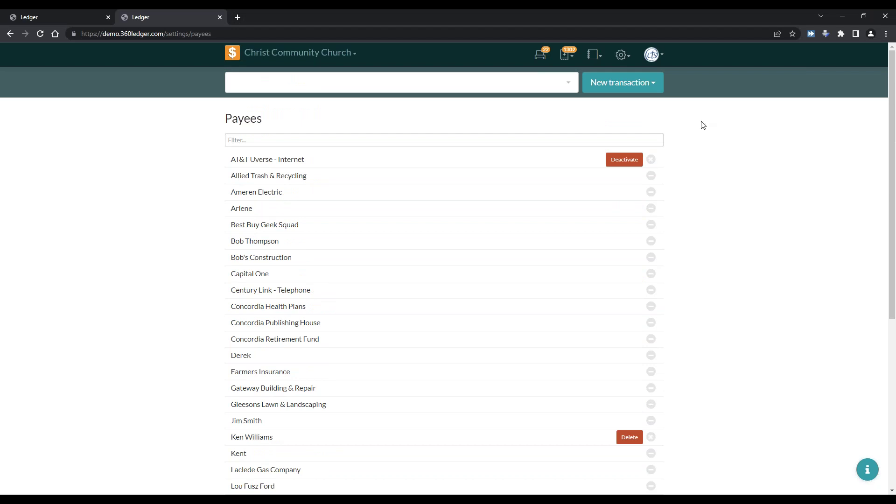
pyautogui.click(630, 59)
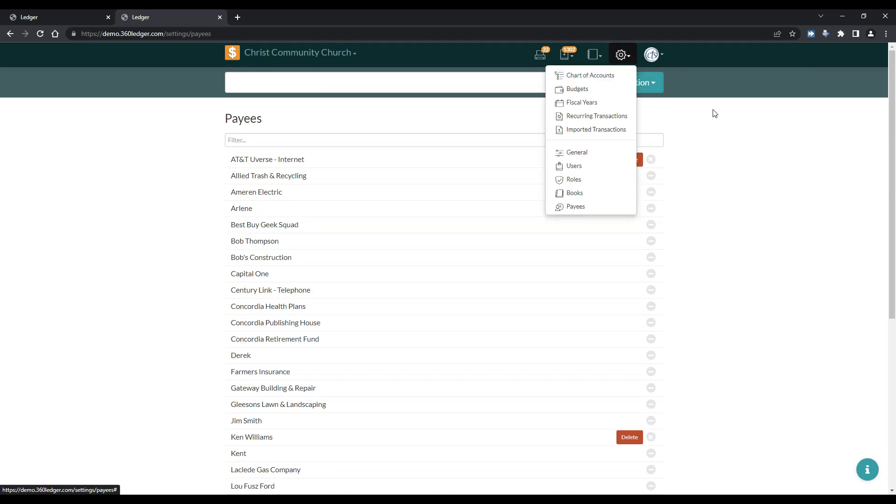
# Step: Dismiss the settings dropdown without choosing a page
pyautogui.click(755, 131)
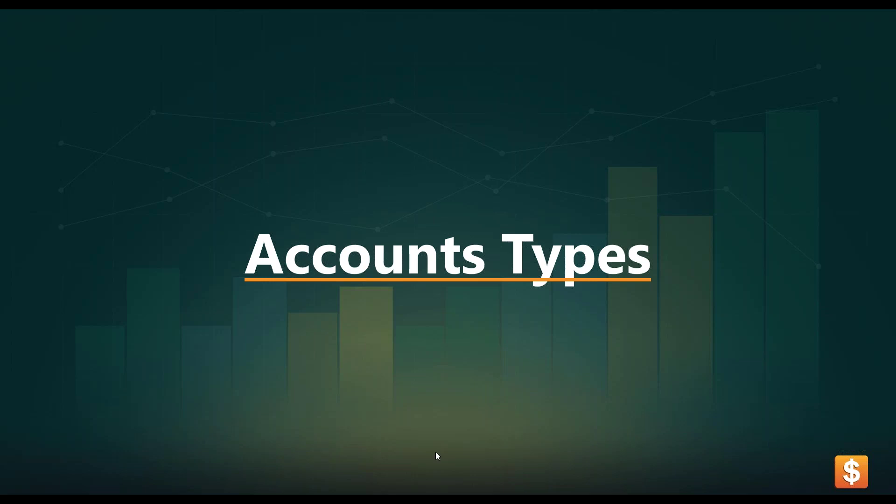
# Step: Advance to the Assets slide and show its first bullet: assets are what the congregation owns
pyautogui.press('Right')
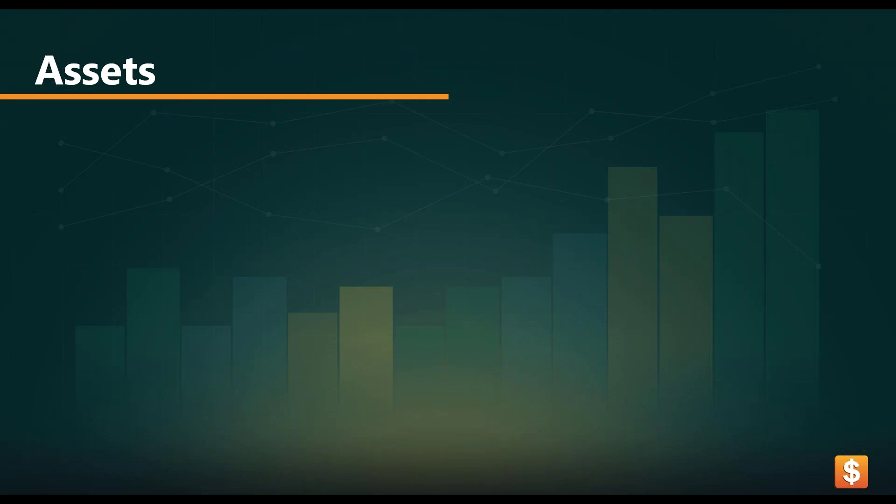
pyautogui.press('Right')
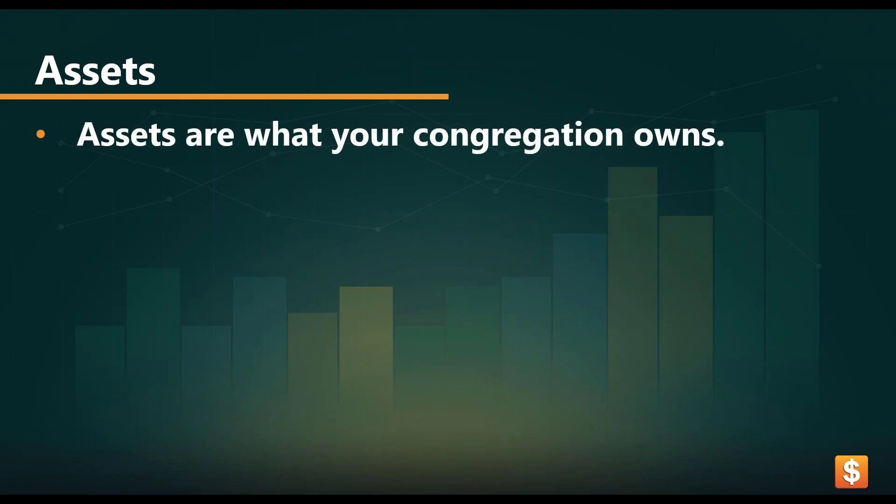
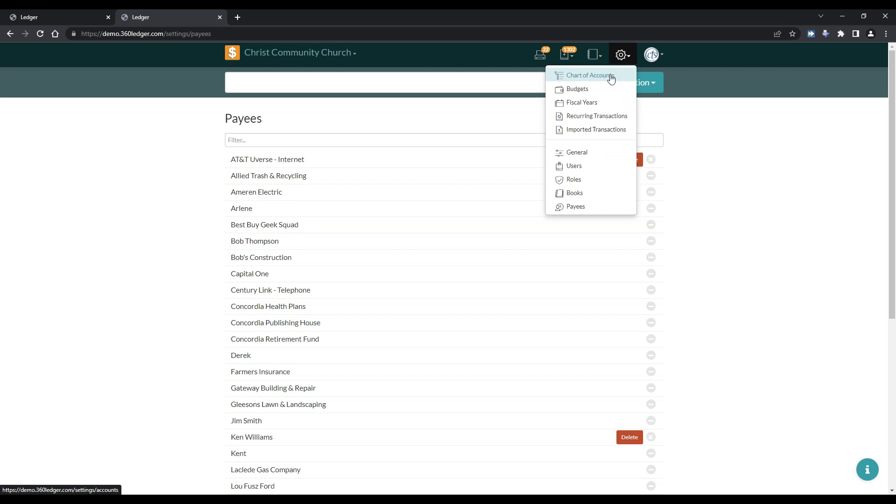
# Step: Go to the Chart of Accounts settings and scroll to the end of the Assets accounts
pyautogui.click(596, 56)
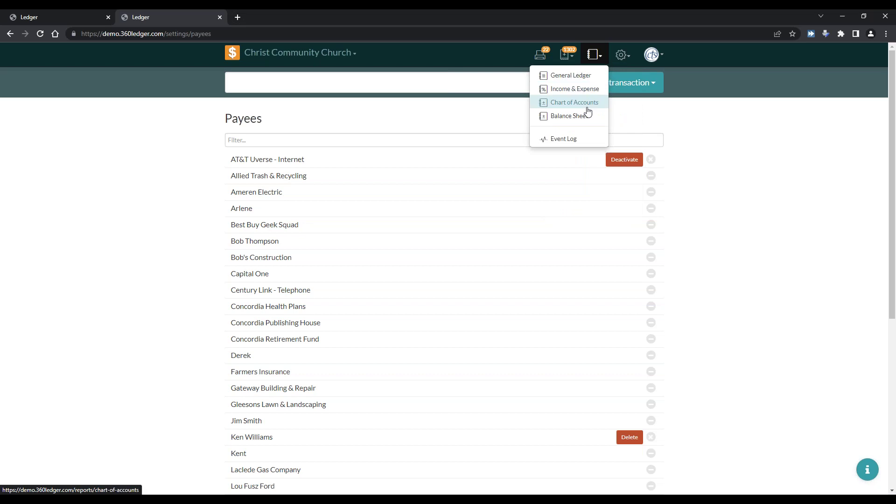
pyautogui.click(621, 55)
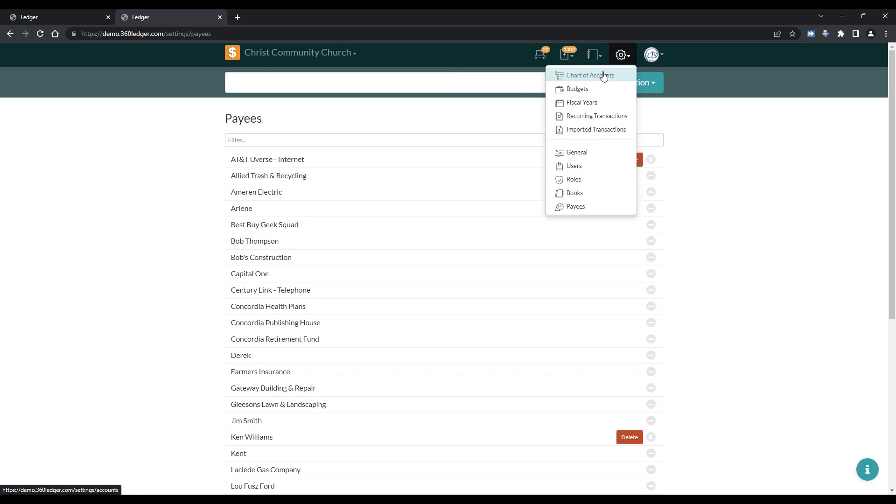
pyautogui.click(604, 76)
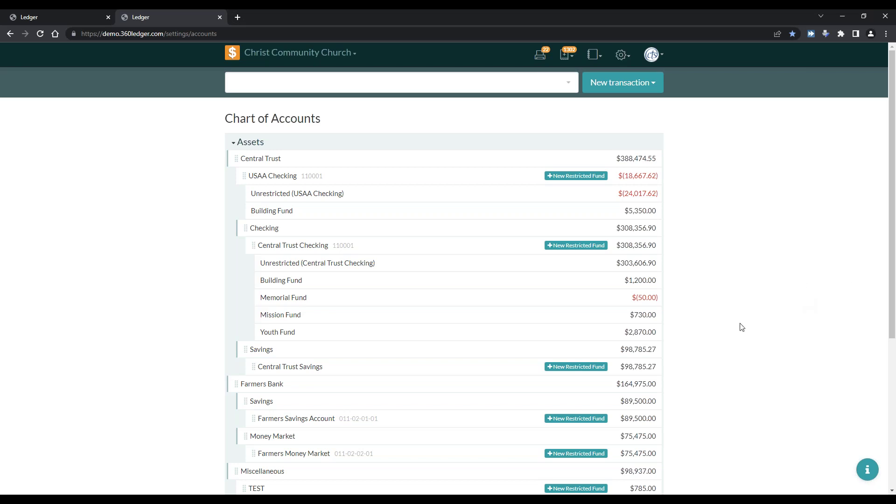
pyautogui.scroll(-5, 742, 327)
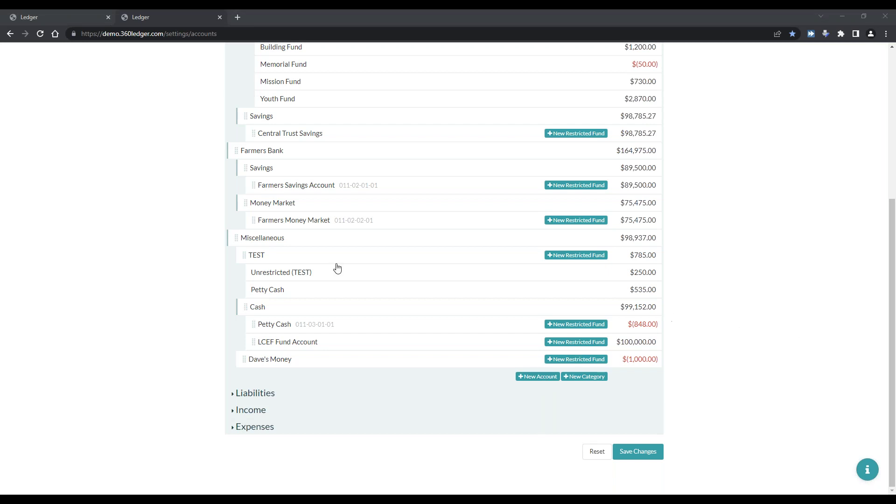
# Step: Create an Assets category 'Misc' and rename it to 'Misc - Youth Group'
pyautogui.click(585, 377)
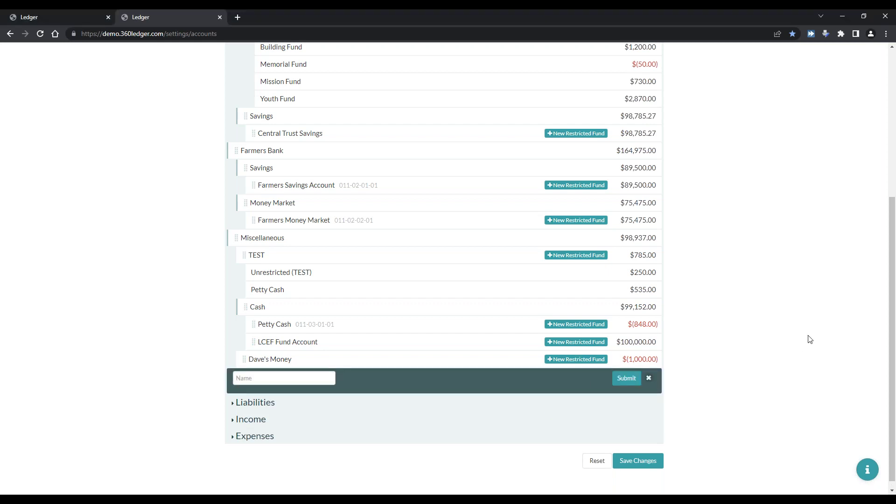
pyautogui.click(285, 378)
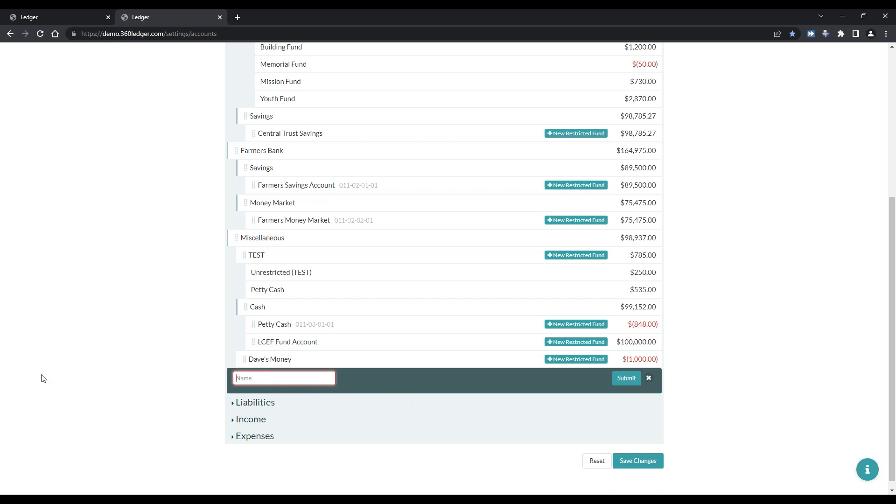
pyautogui.write('Misc')
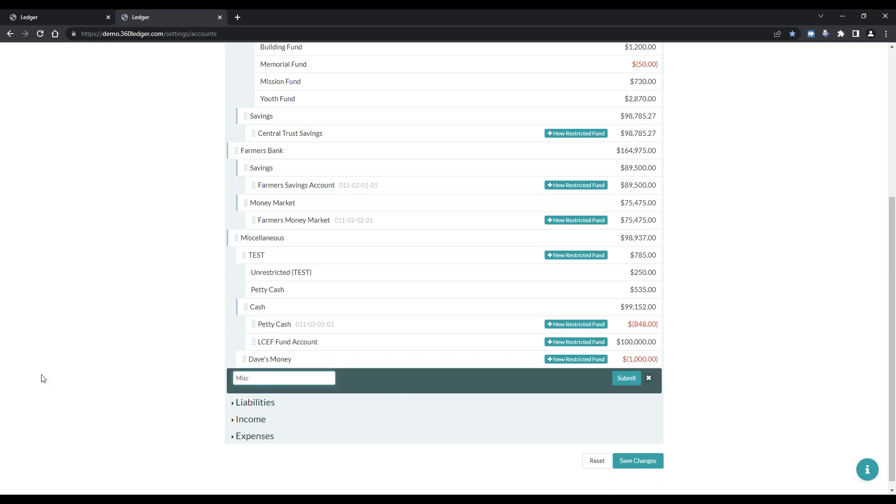
pyautogui.click(623, 382)
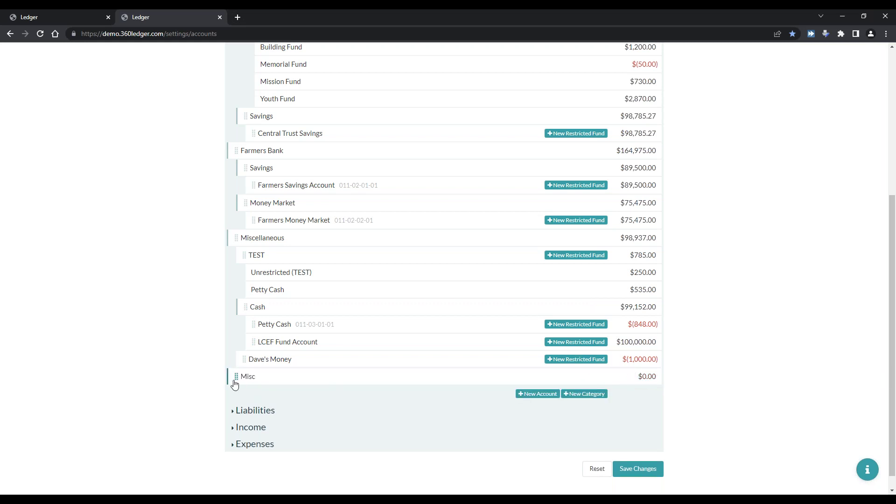
pyautogui.click(269, 377)
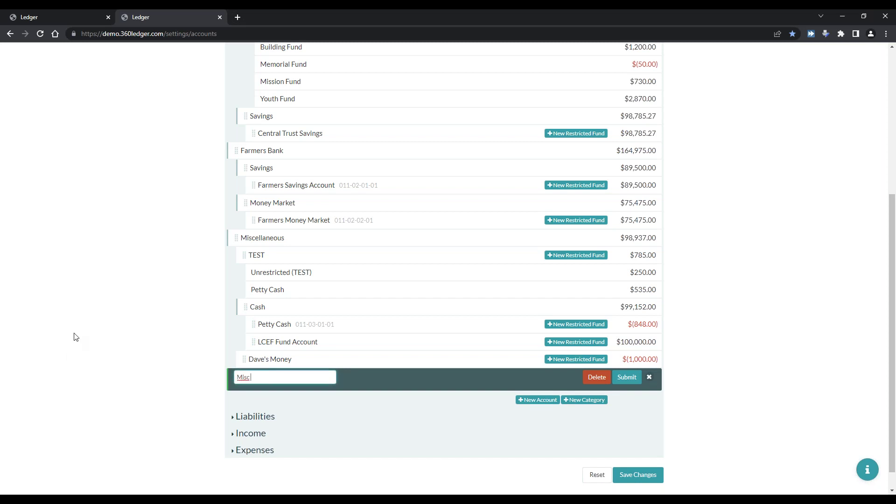
pyautogui.write('- Youthy Group')
pyautogui.click(627, 377)
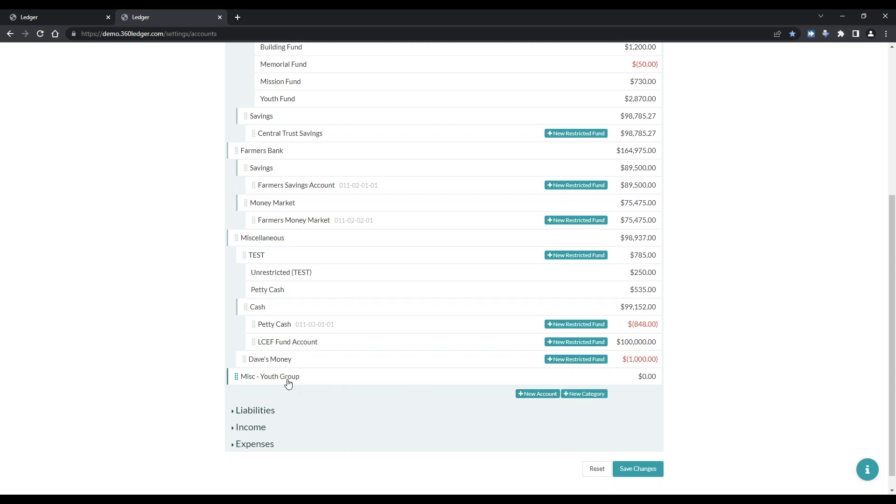
# Step: Create the Assets category 'Petty Cash - Youth Group' with a $0.00 balance
pyautogui.click(576, 397)
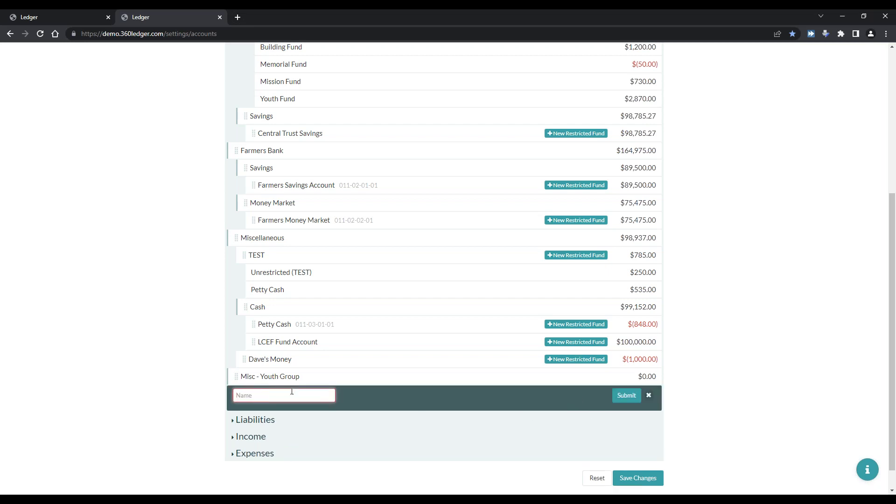
pyautogui.write('Petty Cash')
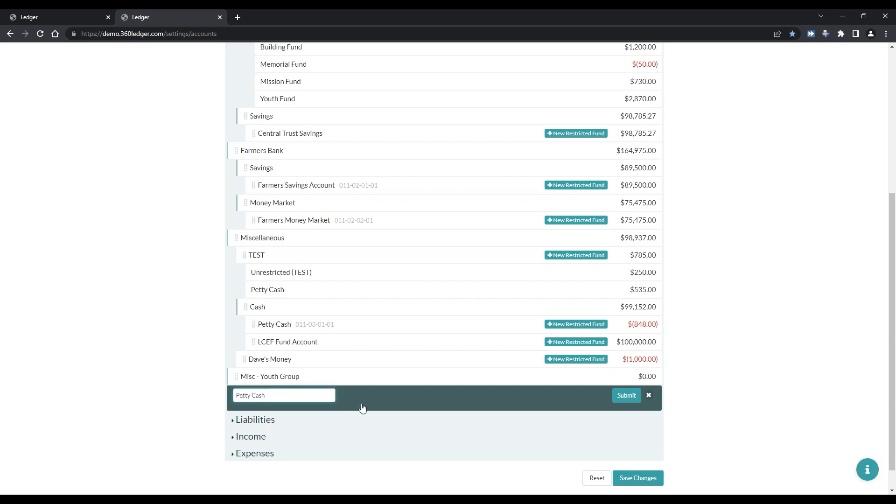
pyautogui.write(' - Youth Group')
pyautogui.click(621, 398)
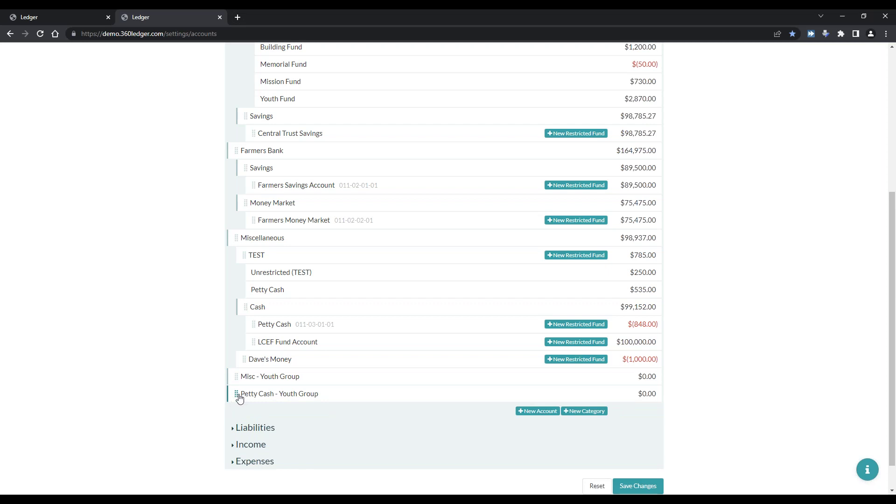
pyautogui.moveTo(236, 398)
pyautogui.mouseDown()
pyautogui.moveTo(267, 392)
pyautogui.moveTo(217, 392)
pyautogui.moveTo(238, 388)
pyautogui.moveTo(234, 395)
pyautogui.mouseUp()
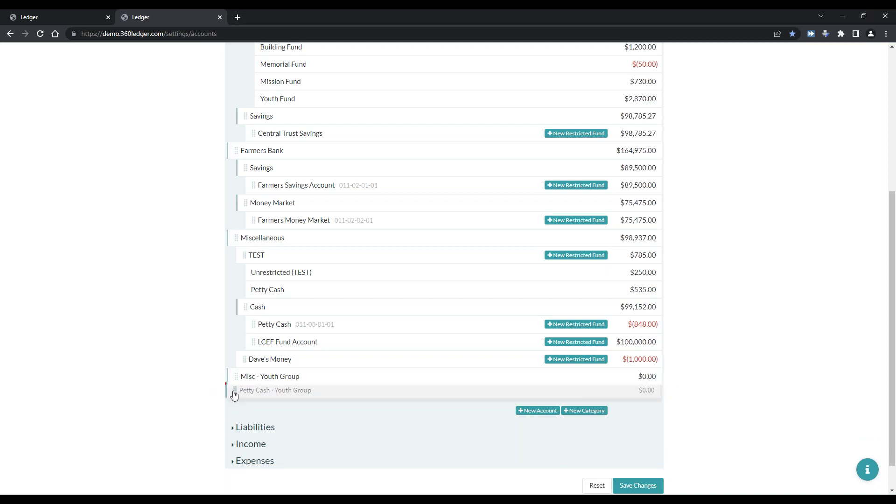
# Step: Indent Petty Cash - Youth Group under Misc - Youth Group and start a new account
pyautogui.moveTo(234, 395)
pyautogui.mouseDown()
pyautogui.moveTo(259, 394)
pyautogui.moveTo(250, 393)
pyautogui.mouseUp()
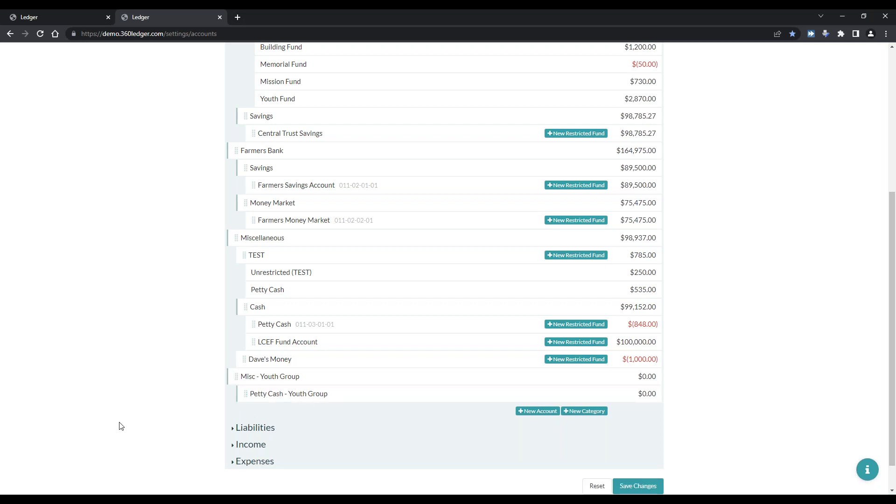
pyautogui.scroll(4, 439, 351)
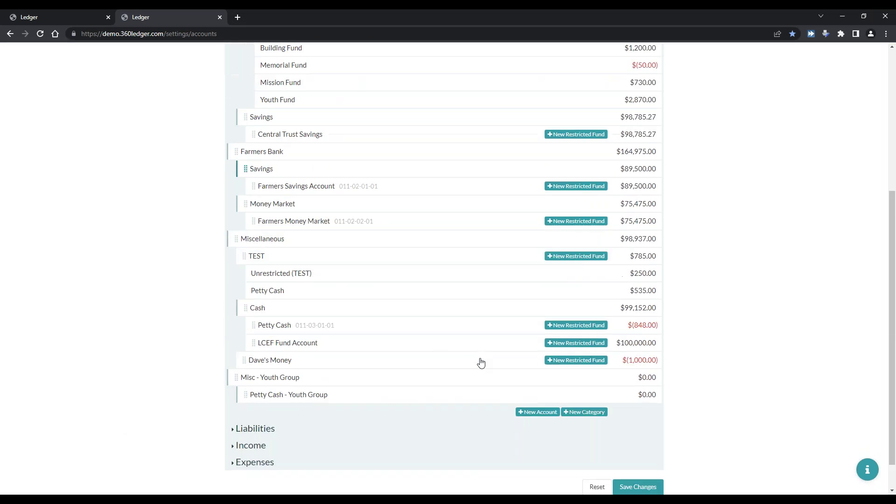
pyautogui.scroll(-5, 480, 362)
pyautogui.click(537, 376)
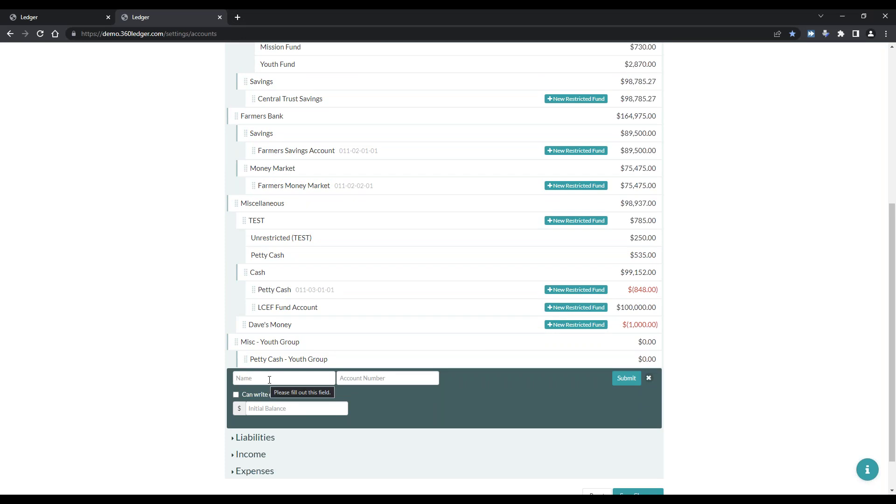
# Step: Create a check-writing account 'Youth Group' with a $100.00 initial balance
pyautogui.click(247, 399)
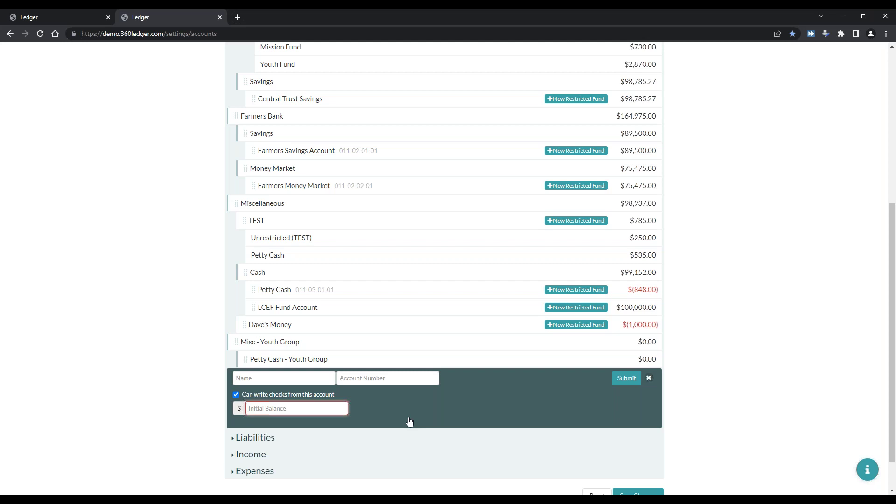
pyautogui.click(329, 380)
pyautogui.write('Youth Group')
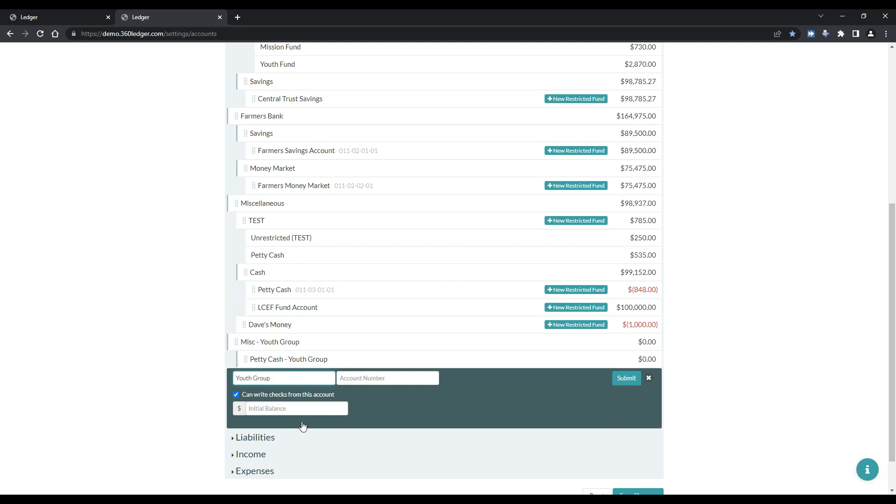
pyautogui.click(296, 409)
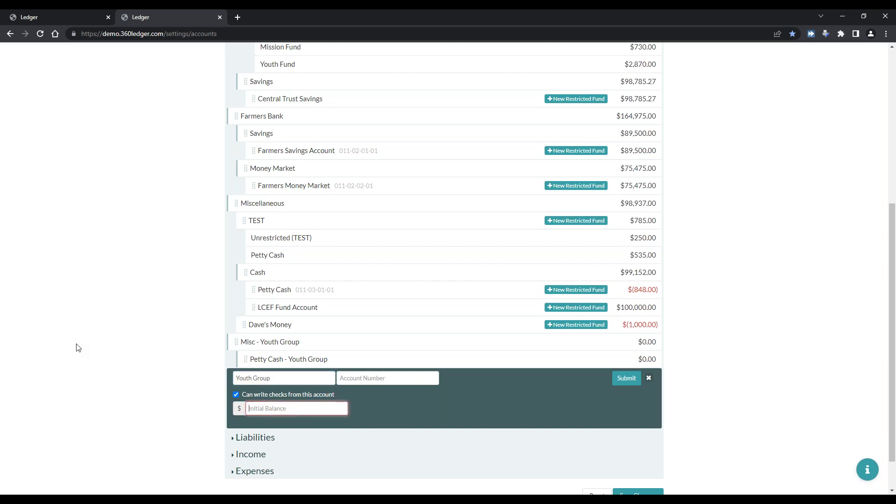
pyautogui.write('100')
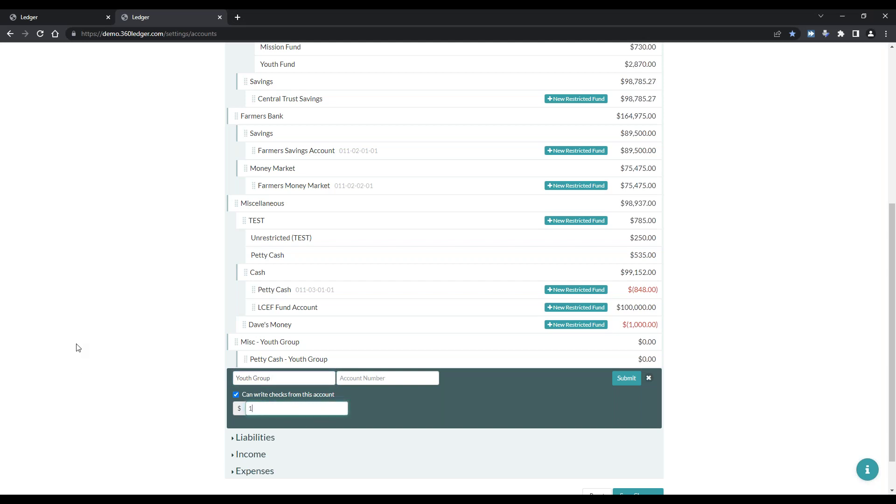
pyautogui.click(626, 383)
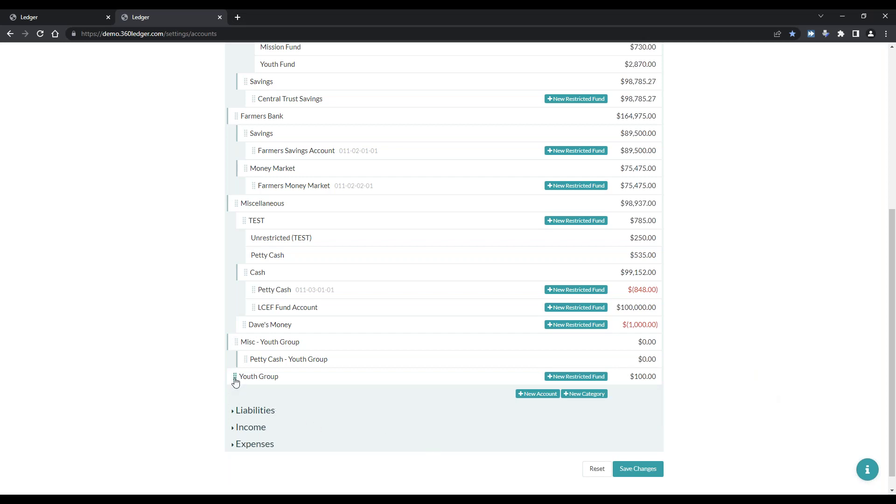
# Step: Move the Youth Group account into Misc - Youth Group, nested below Petty Cash - Youth Group
pyautogui.moveTo(235, 382); pyautogui.dragTo(257, 356)
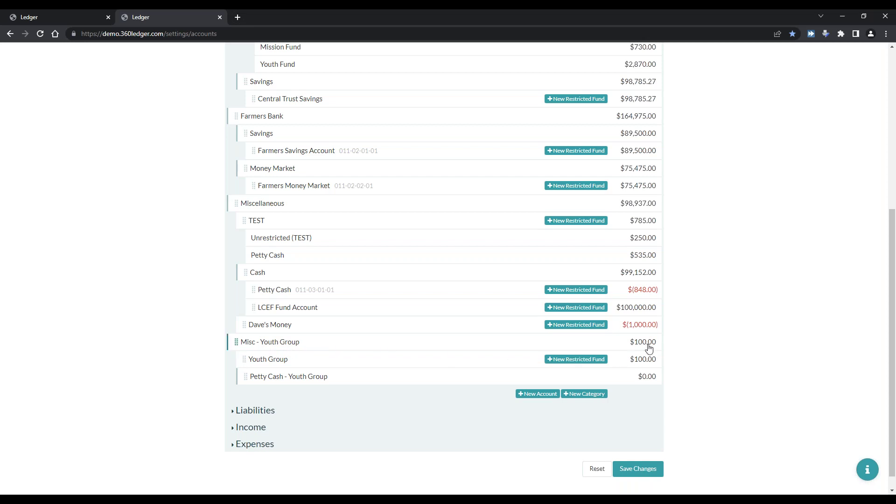
pyautogui.moveTo(246, 360); pyautogui.dragTo(303, 388)
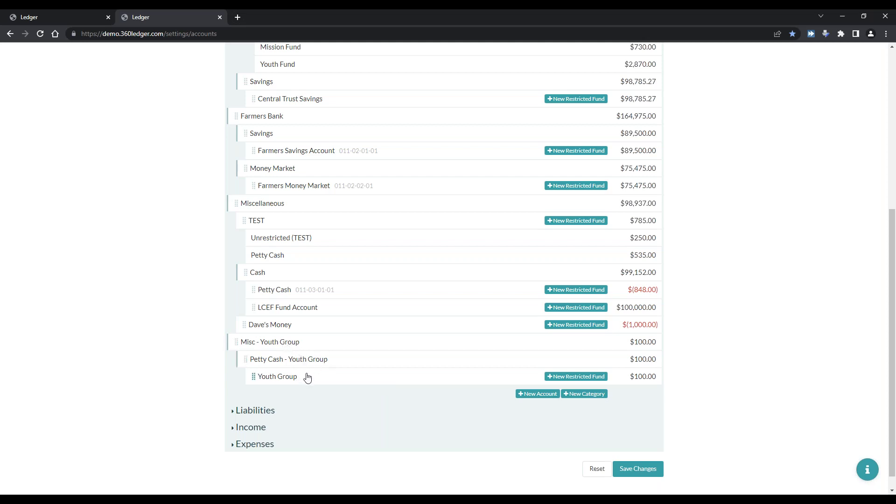
# Step: Create a 'Girl Scouts' account with a $50.00 balance, nested under Misc - Youth Group
pyautogui.click(531, 401)
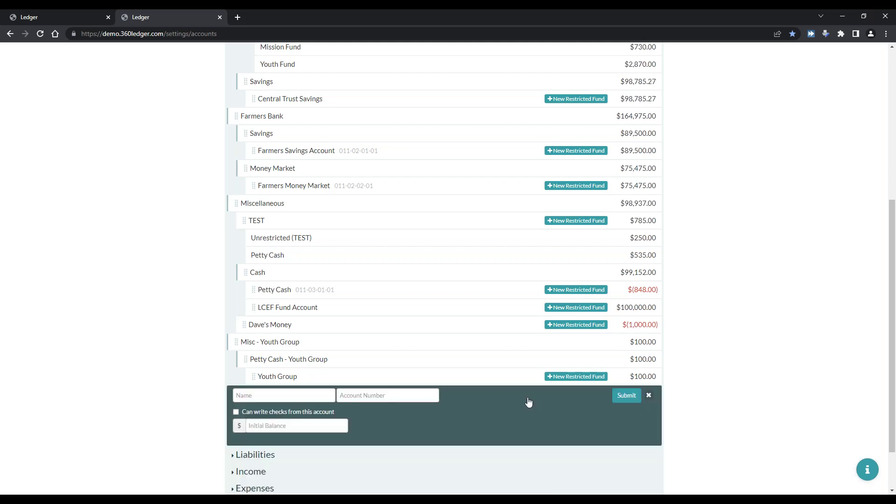
pyautogui.write('Girl Scotuts')
pyautogui.click(255, 426)
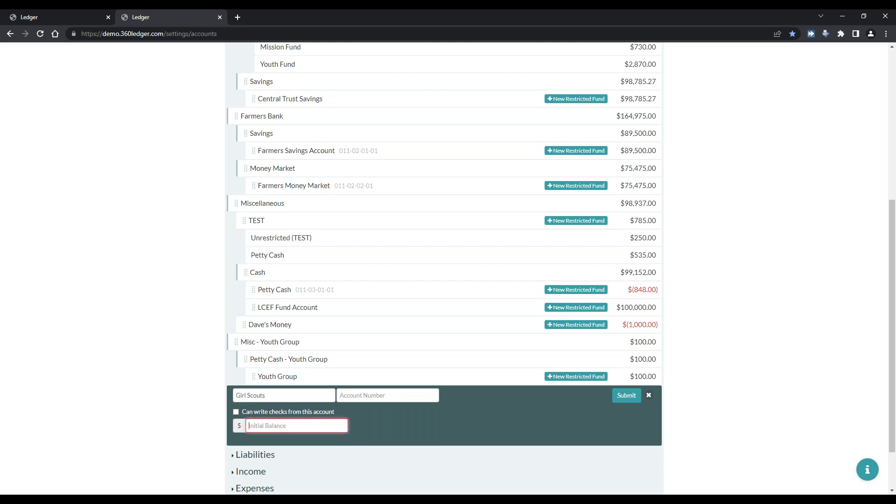
pyautogui.write('50')
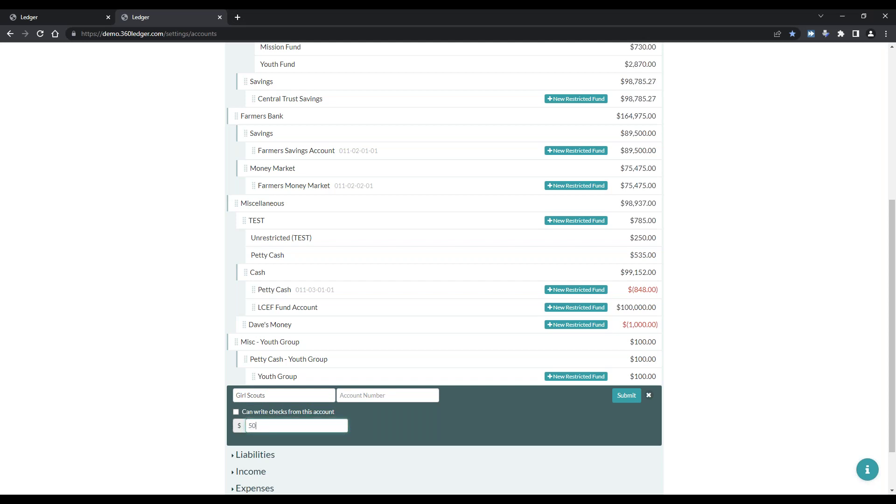
pyautogui.click(626, 396)
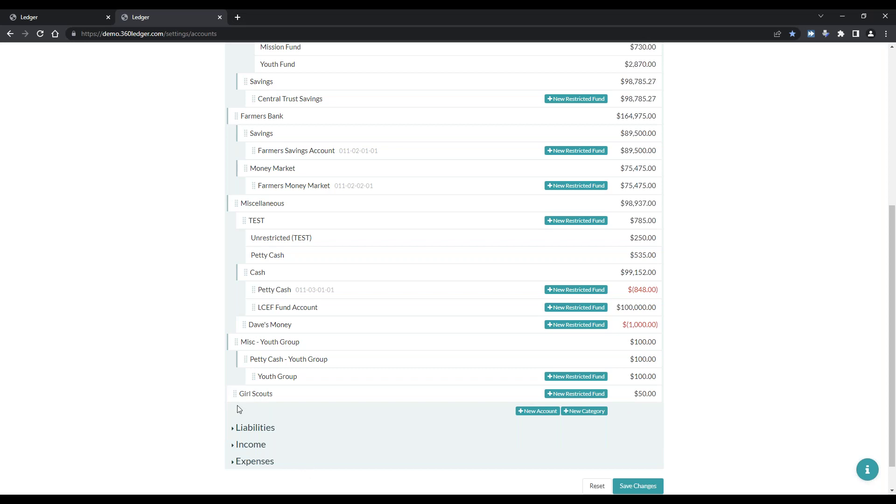
pyautogui.moveTo(234, 391); pyautogui.dragTo(260, 368)
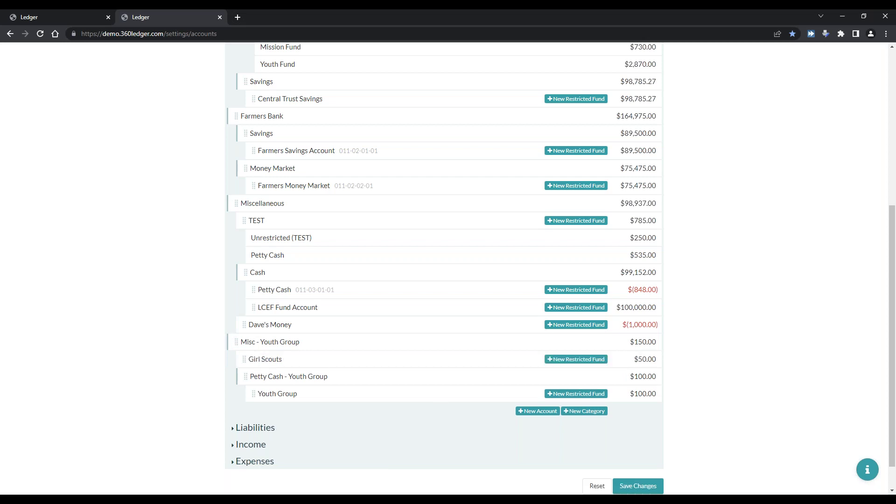
pyautogui.click(278, 394)
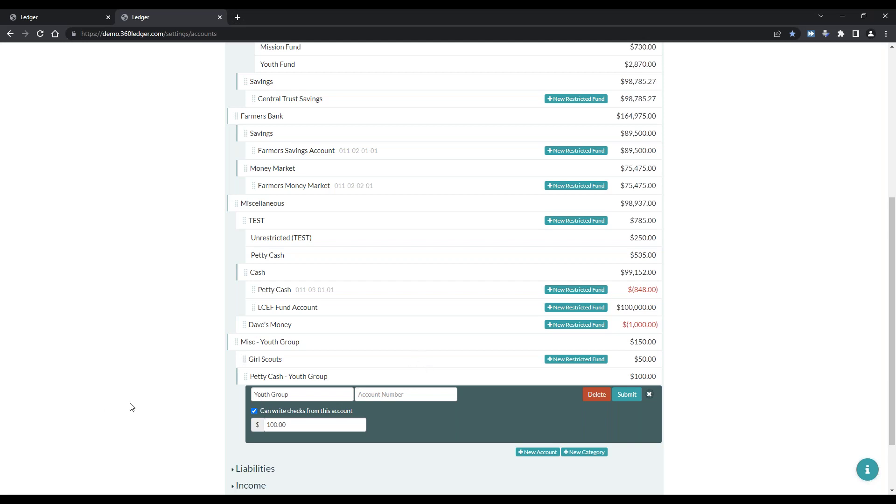
pyautogui.click(412, 377)
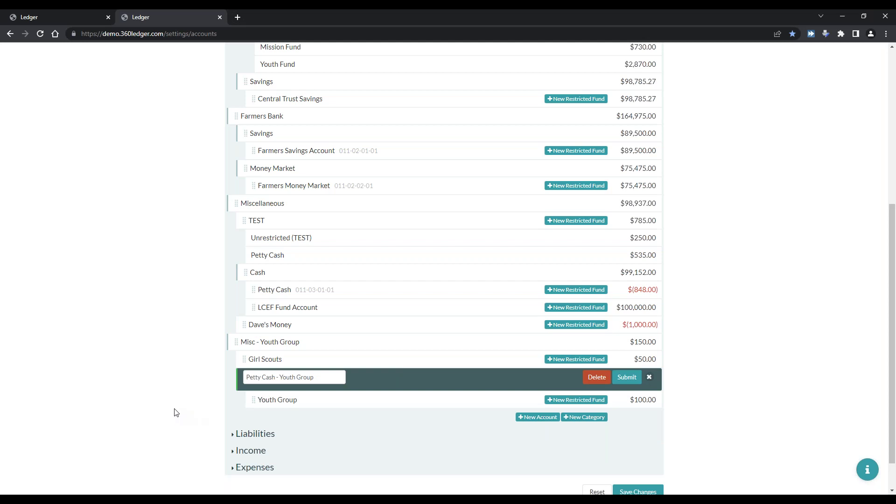
pyautogui.click(626, 377)
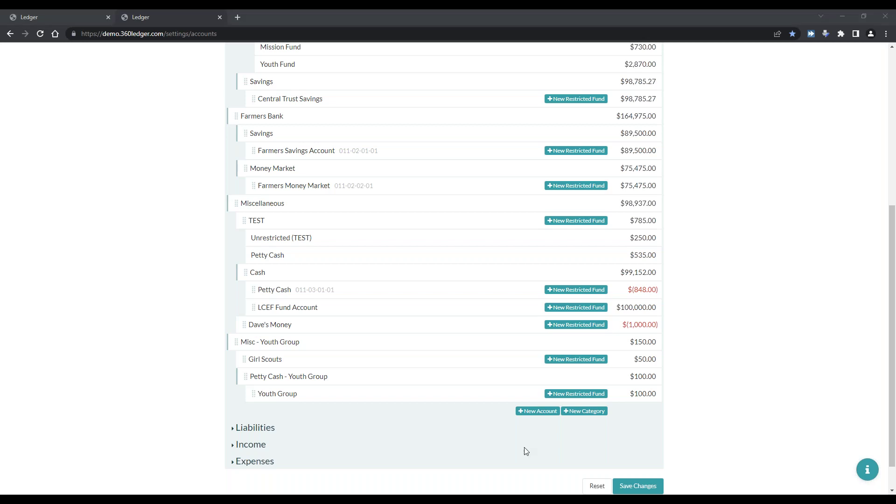
# Step: Return to the top of the chart and begin a new restricted fund under USAA Checking
pyautogui.click(393, 434)
pyautogui.scroll(1, 396, 428)
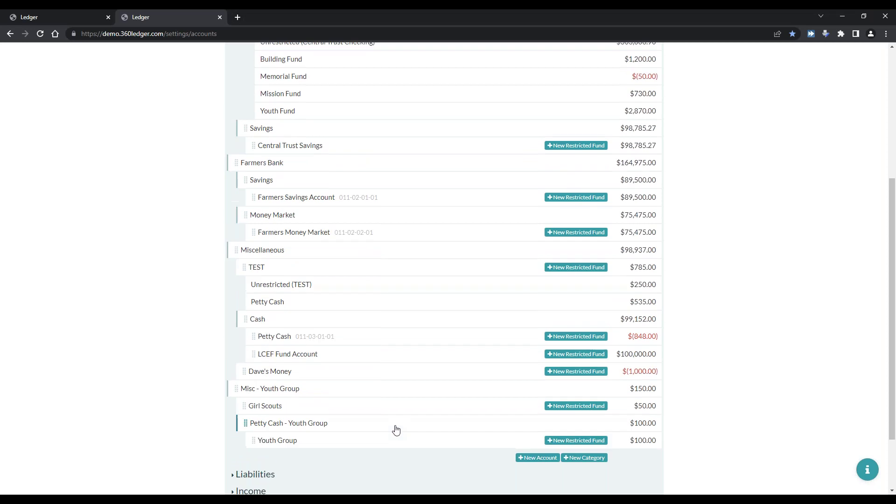
pyautogui.scroll(4, 466, 390)
pyautogui.scroll(1, 467, 389)
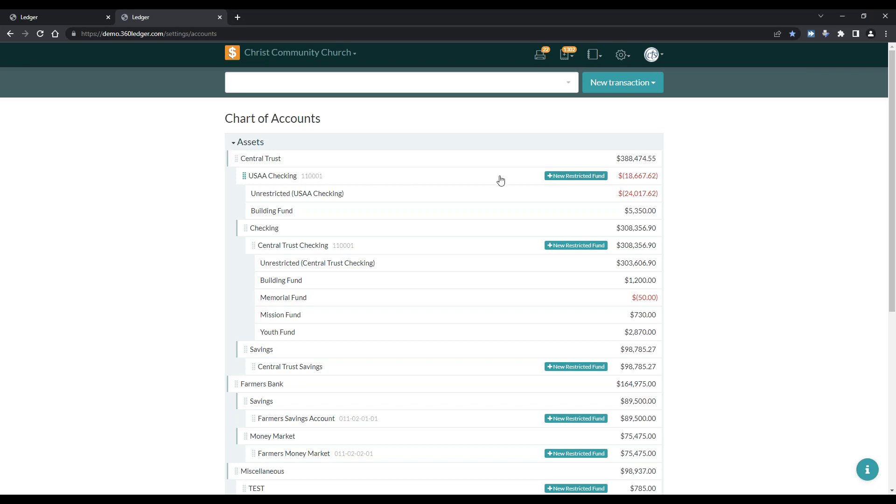
pyautogui.click(583, 176)
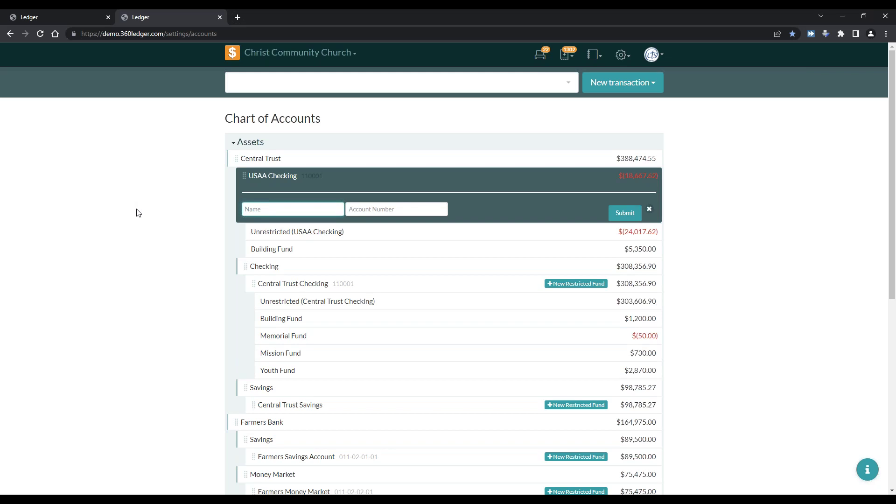
# Step: Name the new USAA Checking restricted fund 'Mission Fund' and submit it
pyautogui.write('Mission Fund')
pyautogui.click(624, 212)
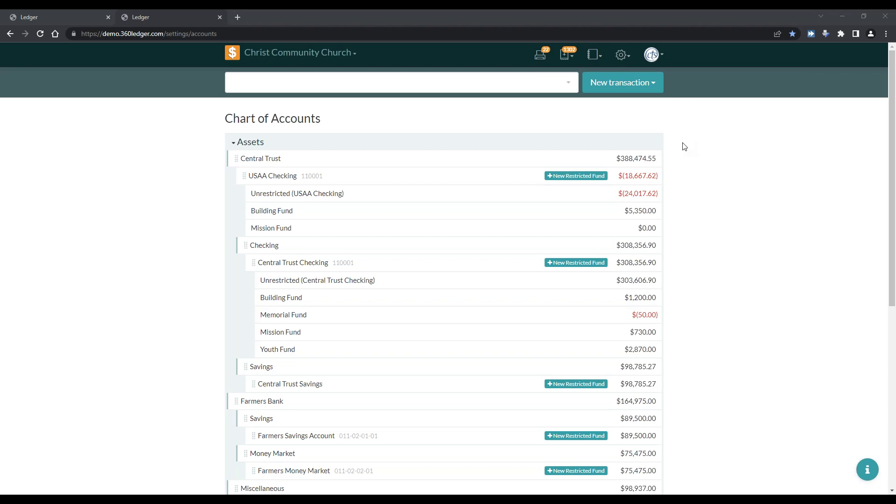
# Step: Go to the Budgets page, confirming the 2 new categories and 3 new accounts
pyautogui.click(620, 58)
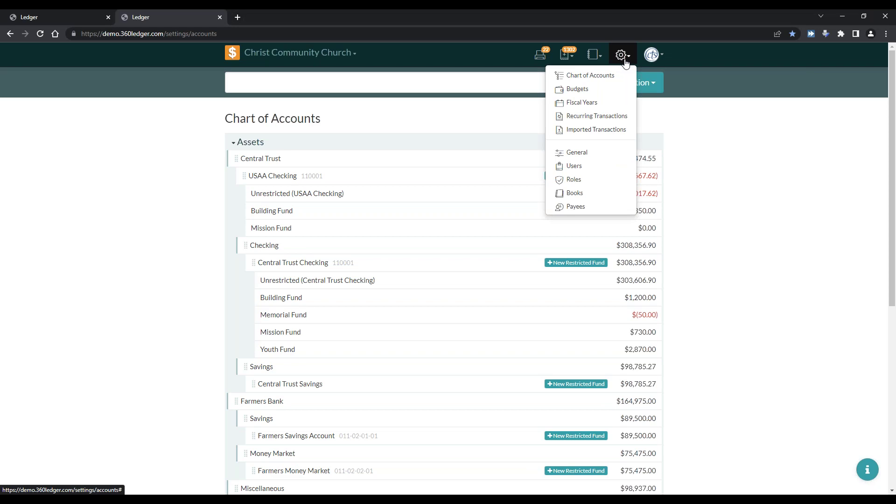
pyautogui.click(594, 93)
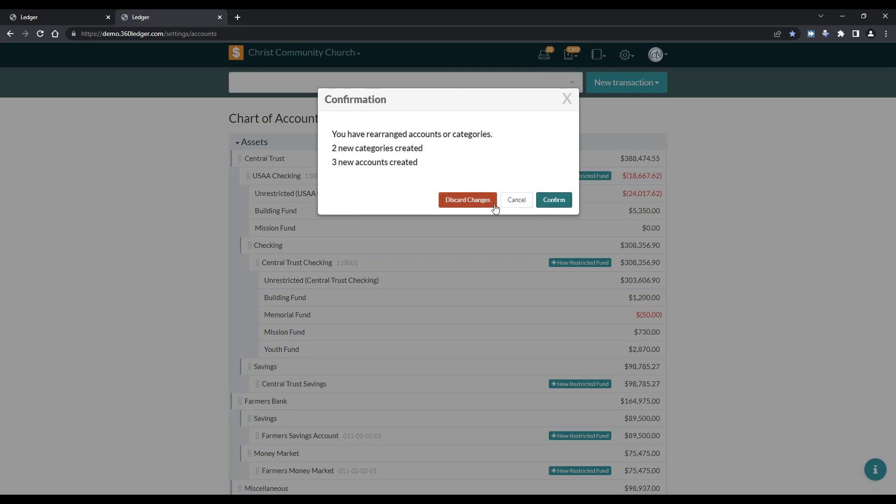
pyautogui.click(552, 199)
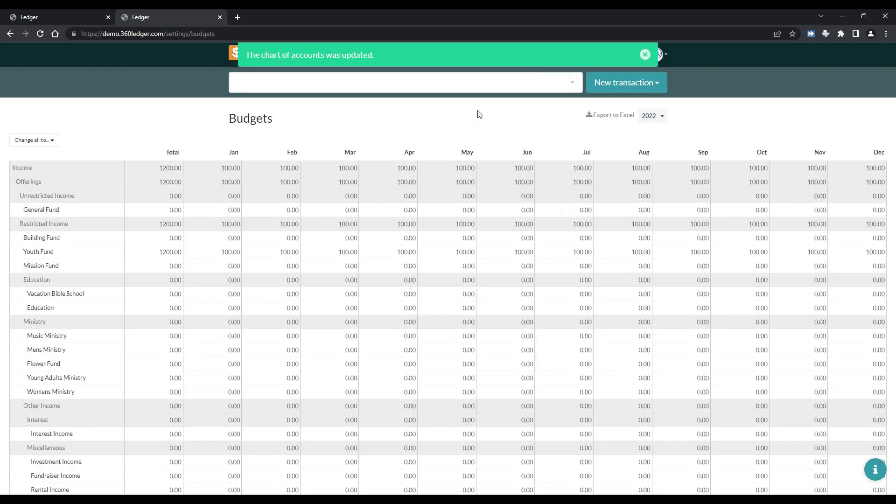
# Step: Close the green 'chart of accounts was updated' banner on the 2022 budget page
pyautogui.click(645, 55)
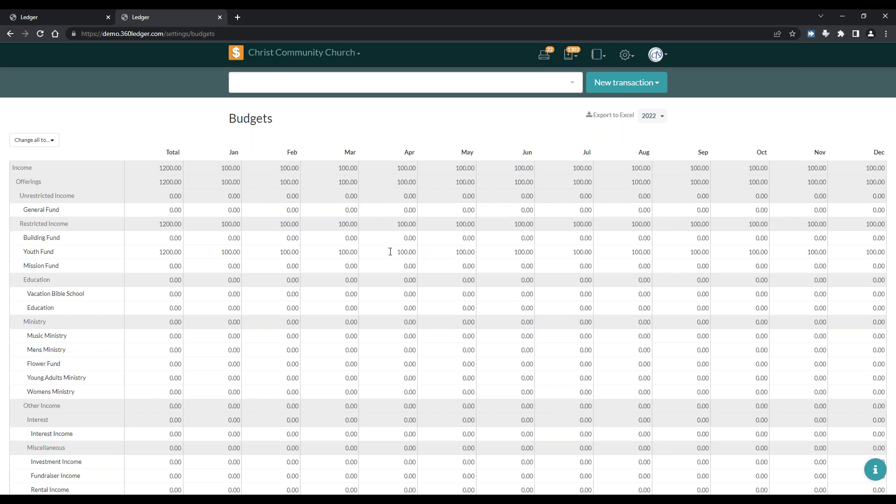
# Step: Enter General Fund budgets of 100 for January and February and last year's actual 5635.06 for March
pyautogui.click(220, 213)
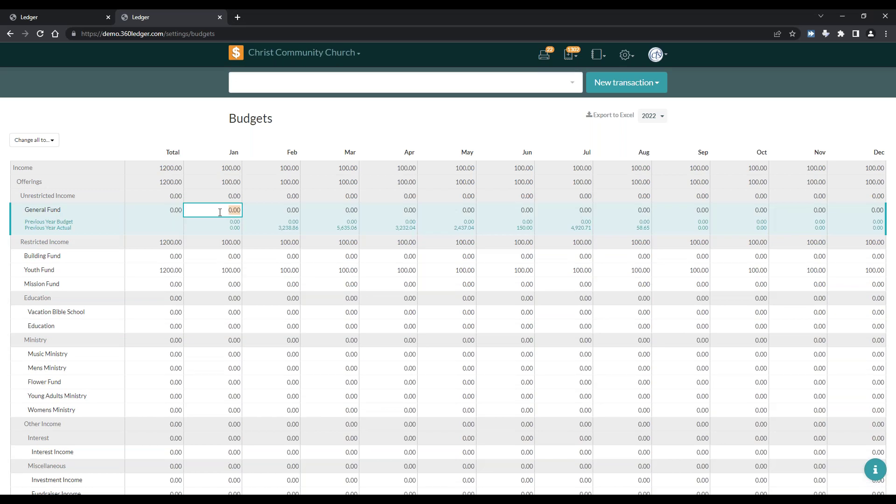
pyautogui.write('100')
pyautogui.click(287, 210)
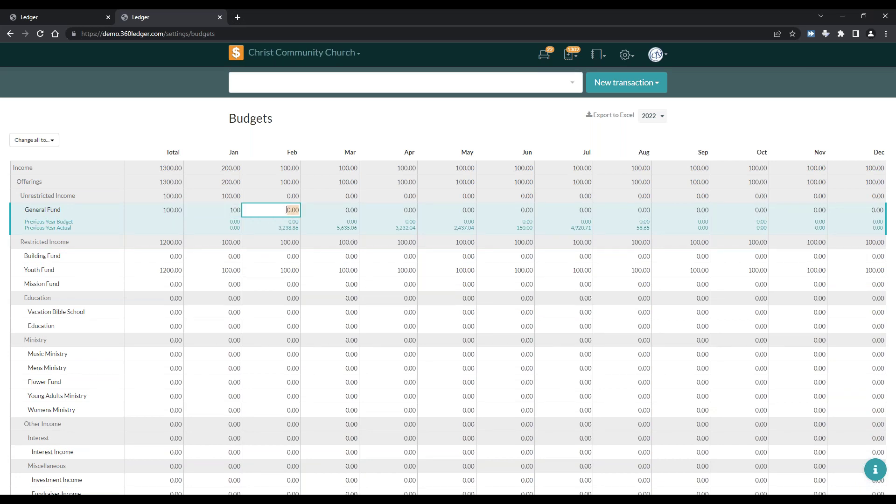
pyautogui.write('100')
pyautogui.press('Return')
pyautogui.click(347, 210)
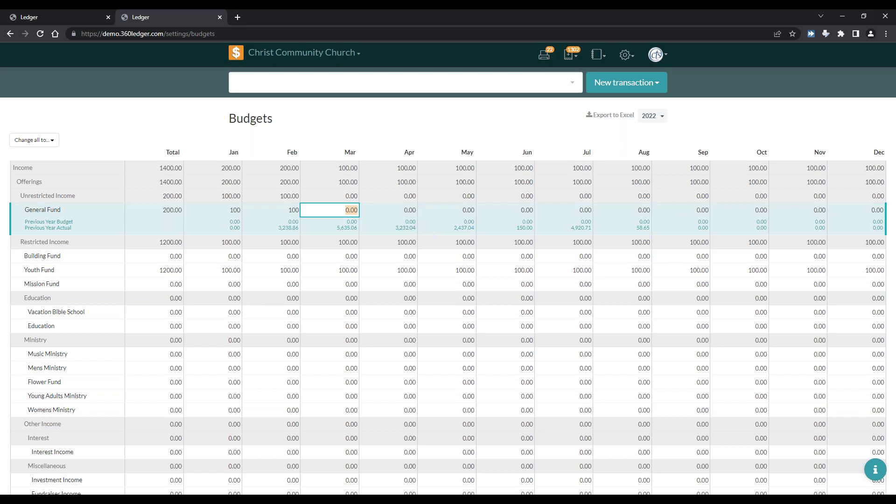
pyautogui.click(346, 229)
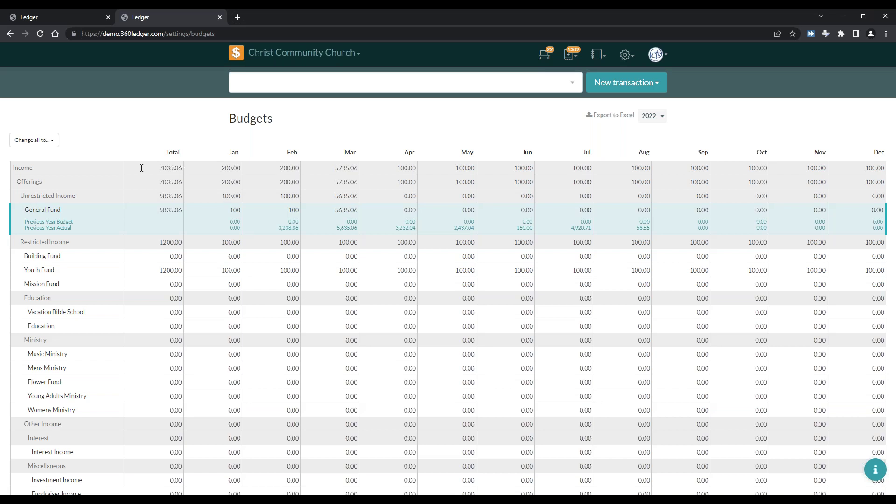
pyautogui.click(53, 145)
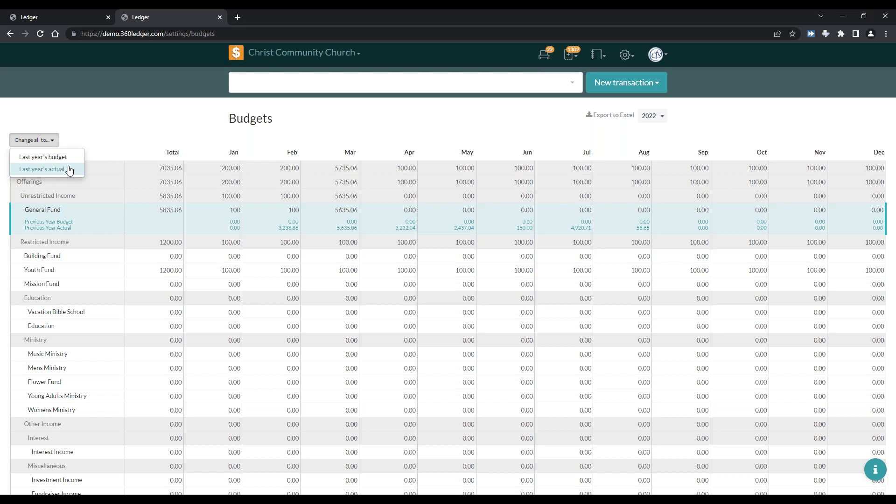
pyautogui.click(162, 137)
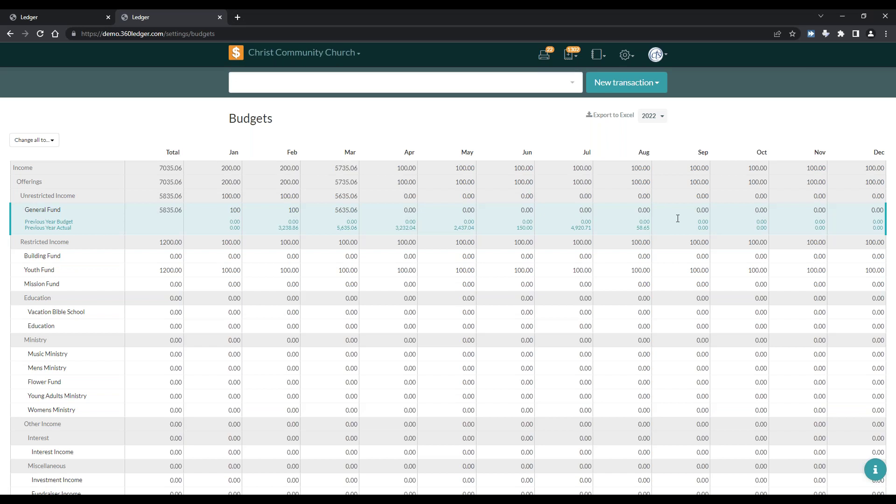
# Step: Go through the Chart of Accounts settings to the Fiscal Years page showing 2022 and history to 2012
pyautogui.click(625, 62)
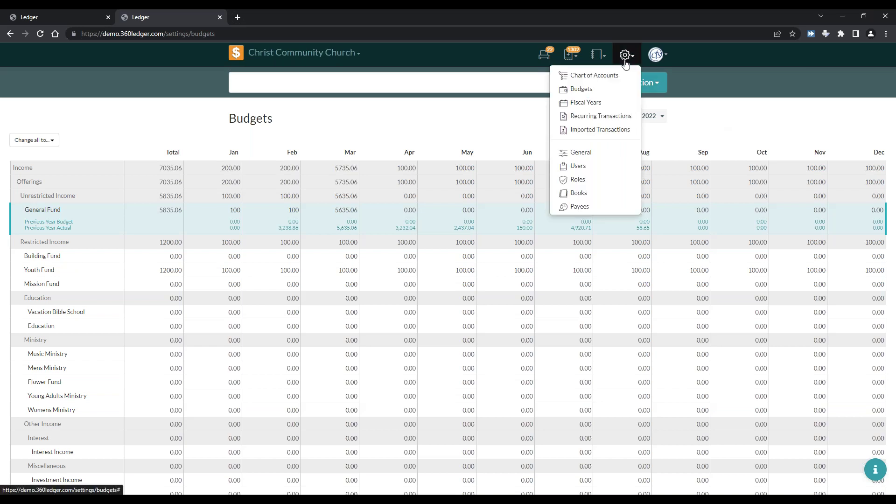
pyautogui.click(582, 76)
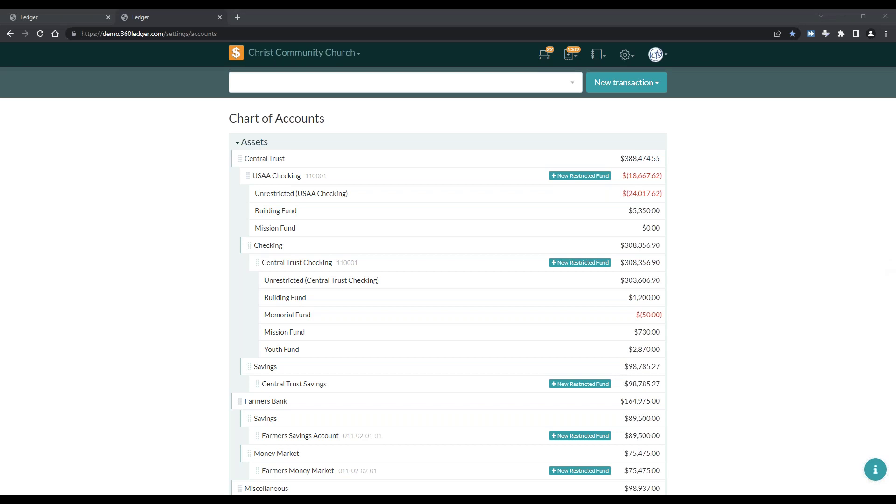
pyautogui.click(625, 56)
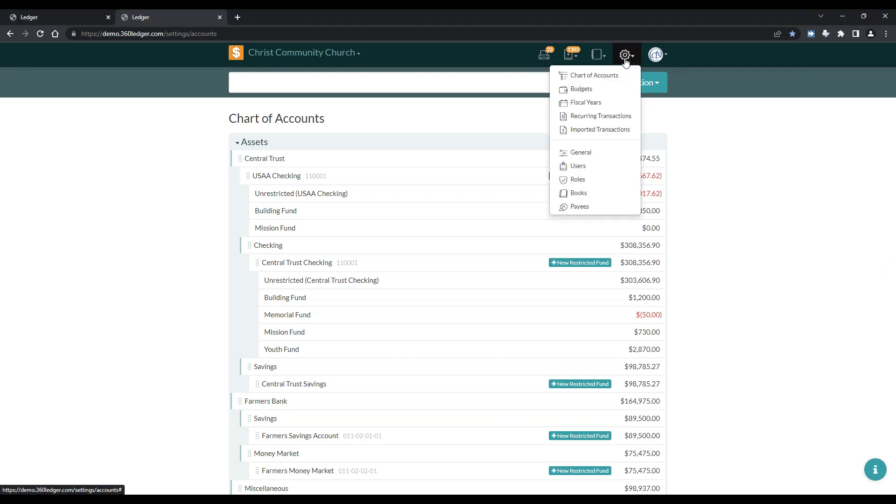
pyautogui.click(591, 104)
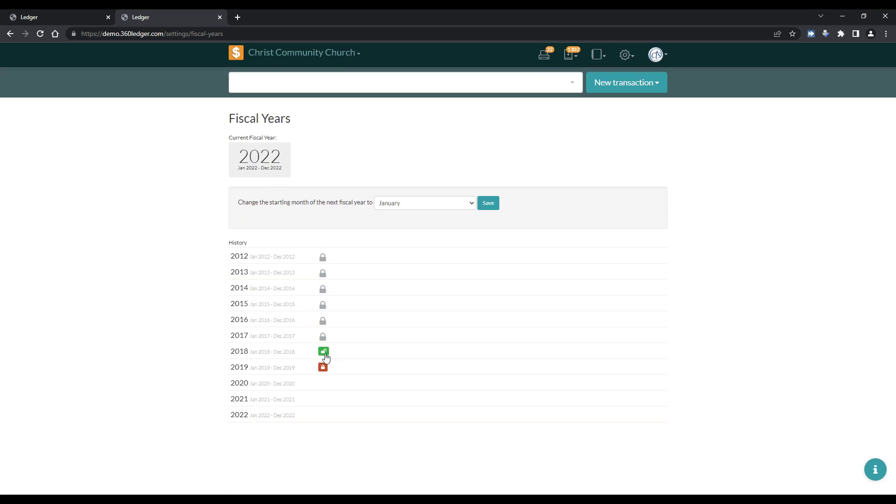
# Step: Lock fiscal years 2018, 2019 and 2020, keeping 2017 locked and leaving 2021 open
pyautogui.click(324, 353)
pyautogui.click(323, 354)
pyautogui.click(324, 368)
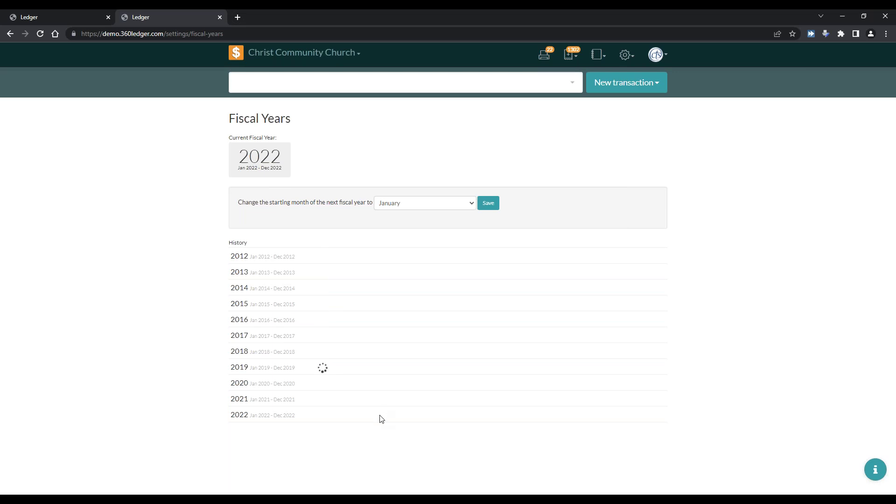
pyautogui.click(320, 386)
pyautogui.click(323, 399)
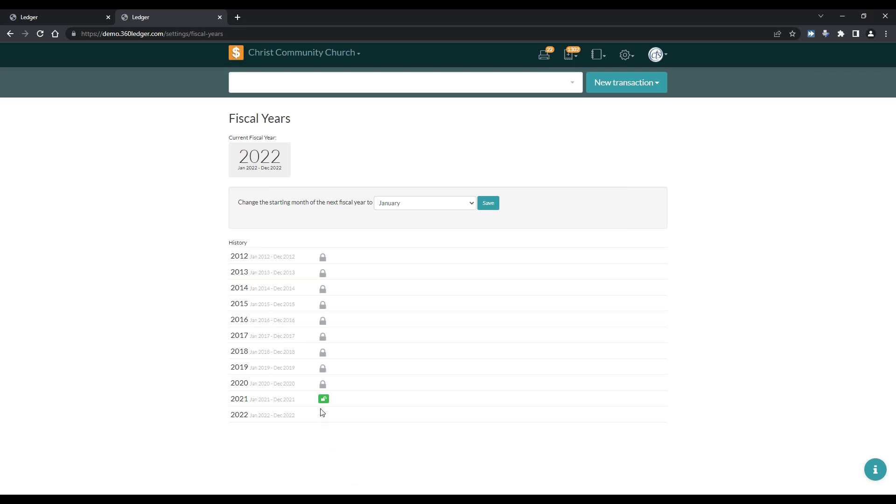